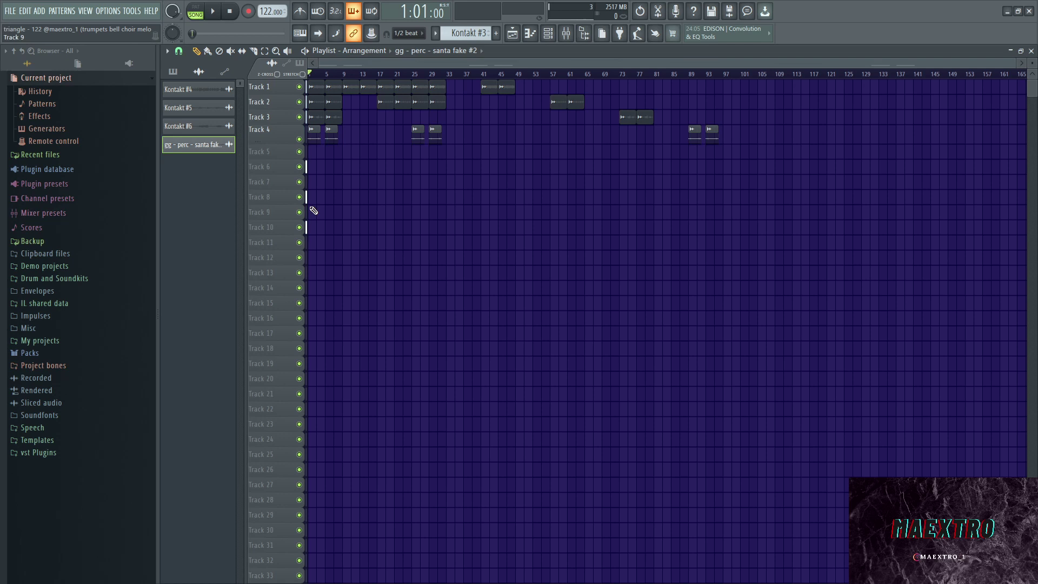
Step: Play the song briefly, then select the Kontakt pattern and inspect its Session Horns Pro instrument
click(216, 11)
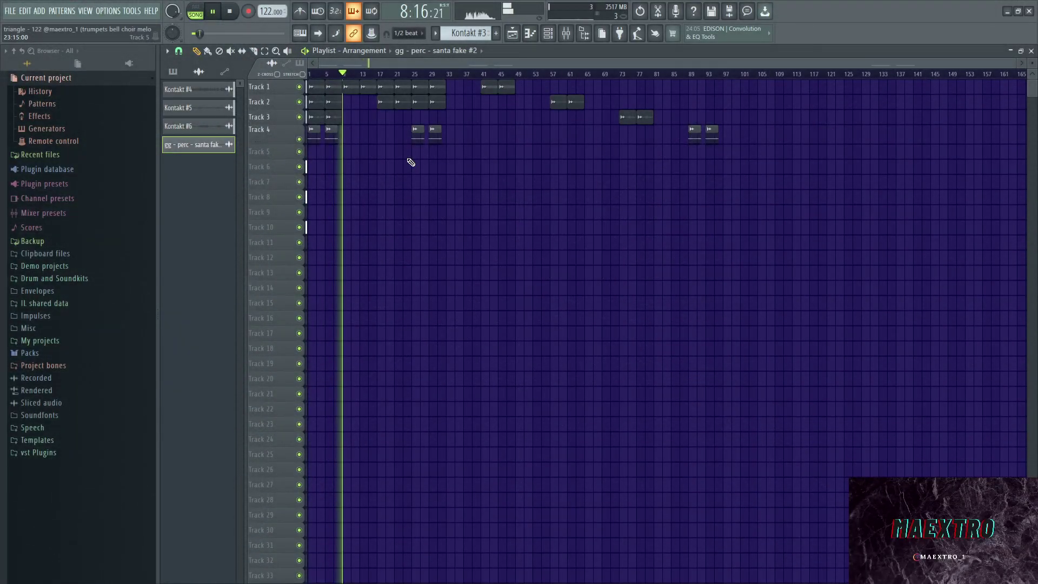
key(space)
click(173, 71)
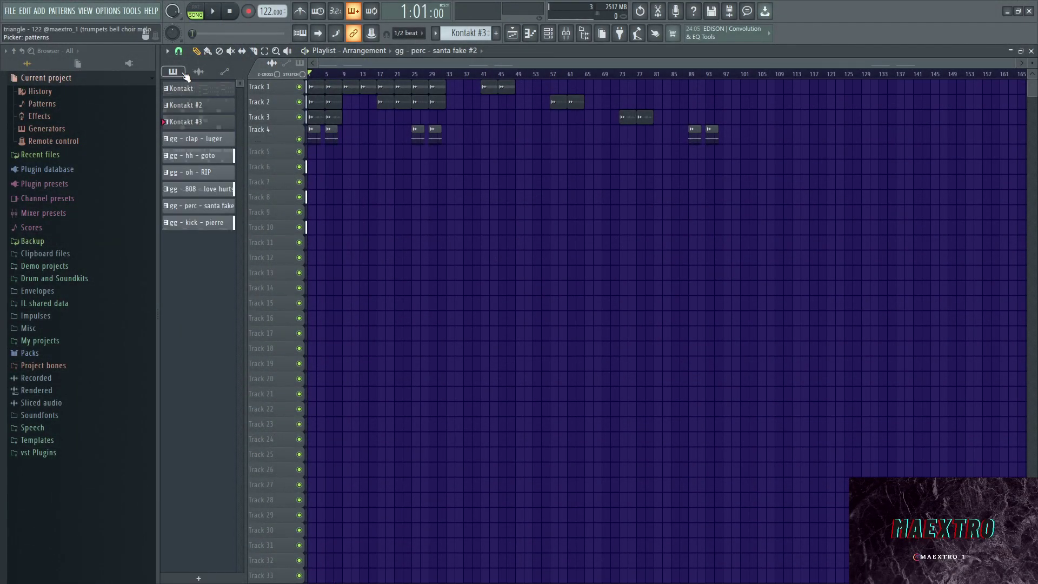
click(187, 92)
click(548, 33)
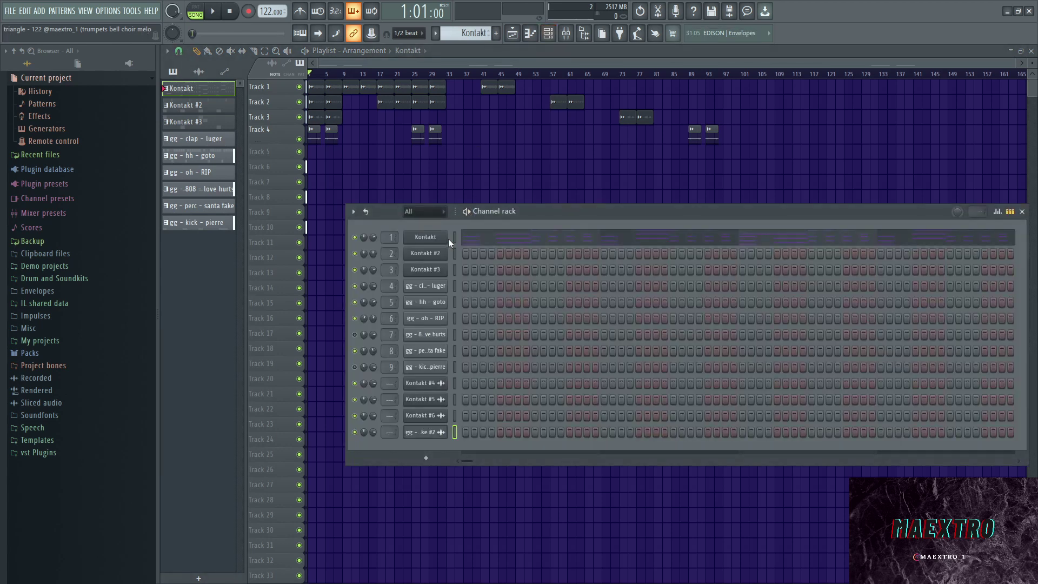
click(424, 238)
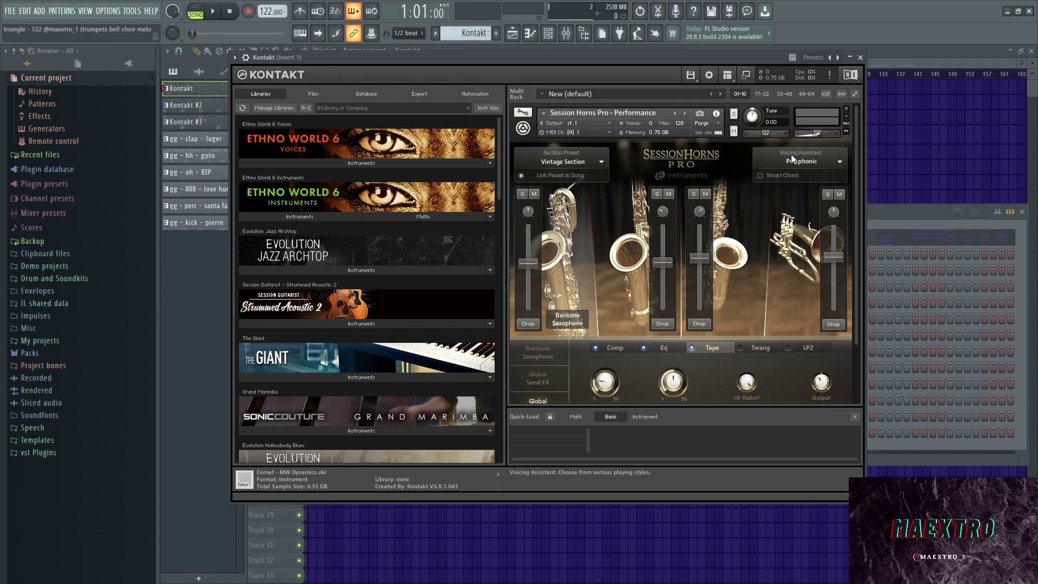
click(860, 58)
Step: Open the Kontakt melody in the piano roll and play it in pattern mode
key(F7)
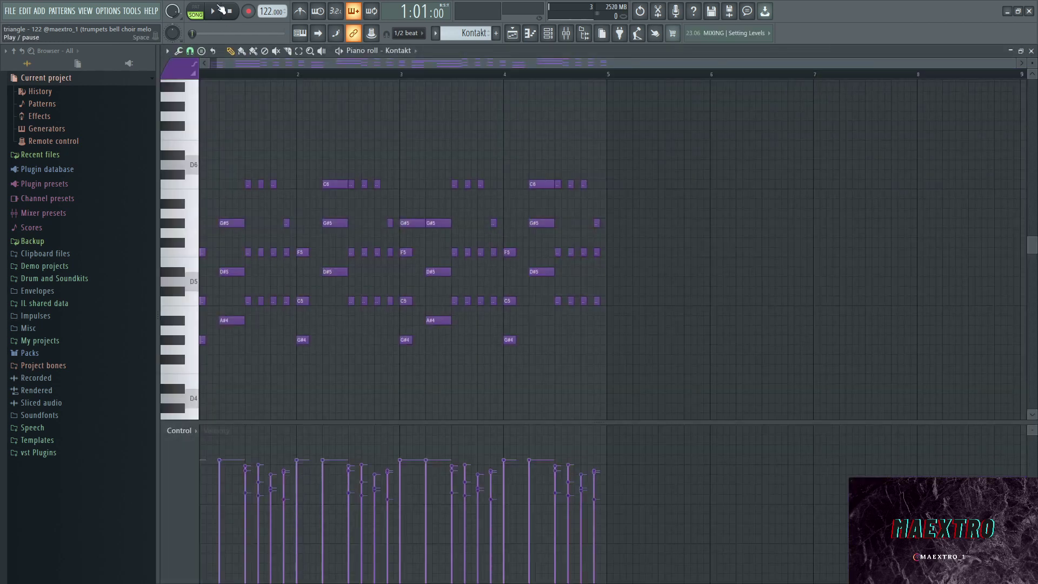
key(l)
click(223, 11)
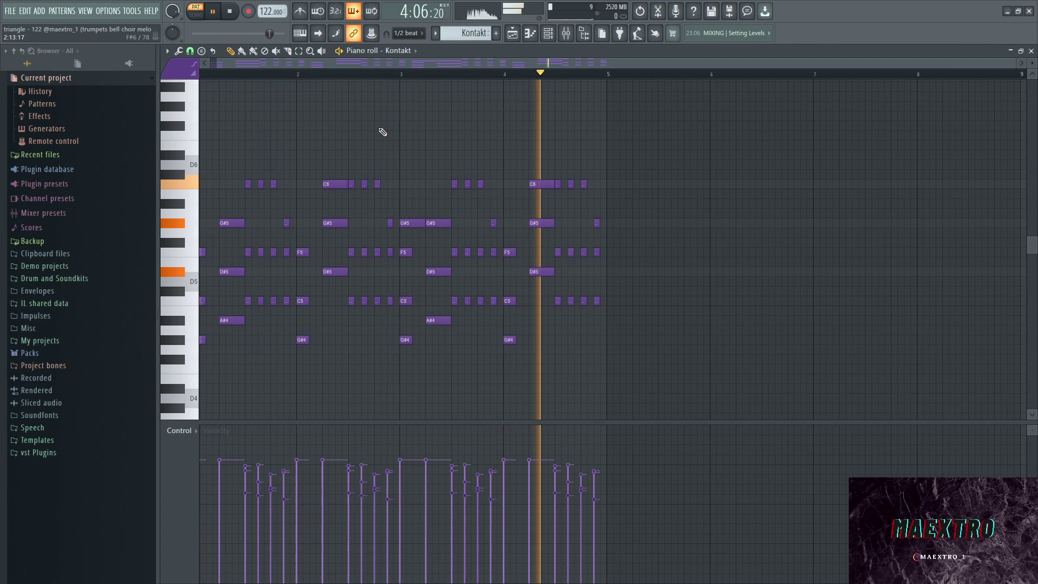
key(space)
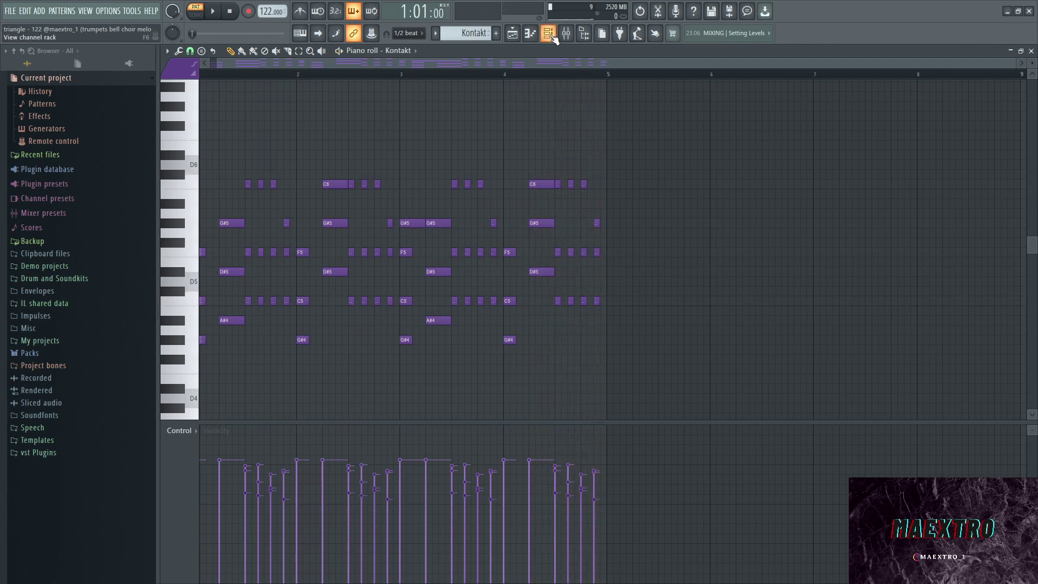
Step: Zoom the piano roll and select the stacked C6, G#5 and D#5 notes, then deselect them
key(F6)
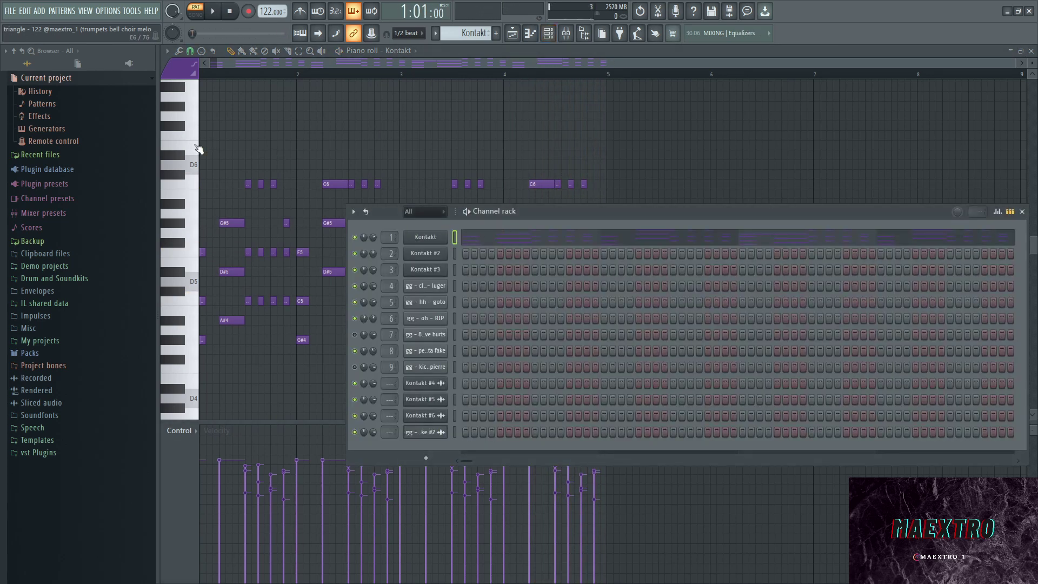
key(F6)
scroll(200, 139, up, 4)
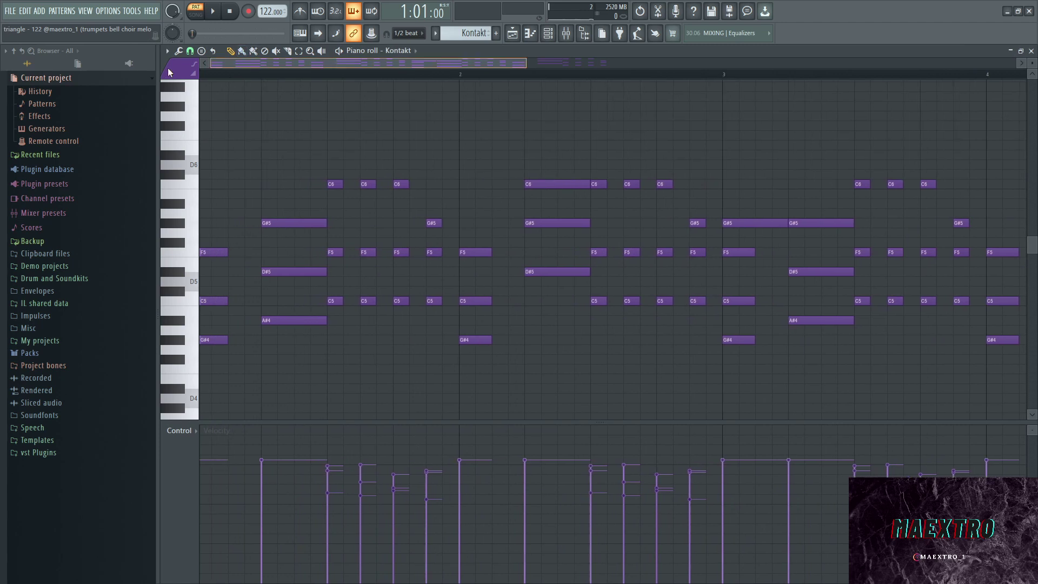
scroll(260, 193, down, 1)
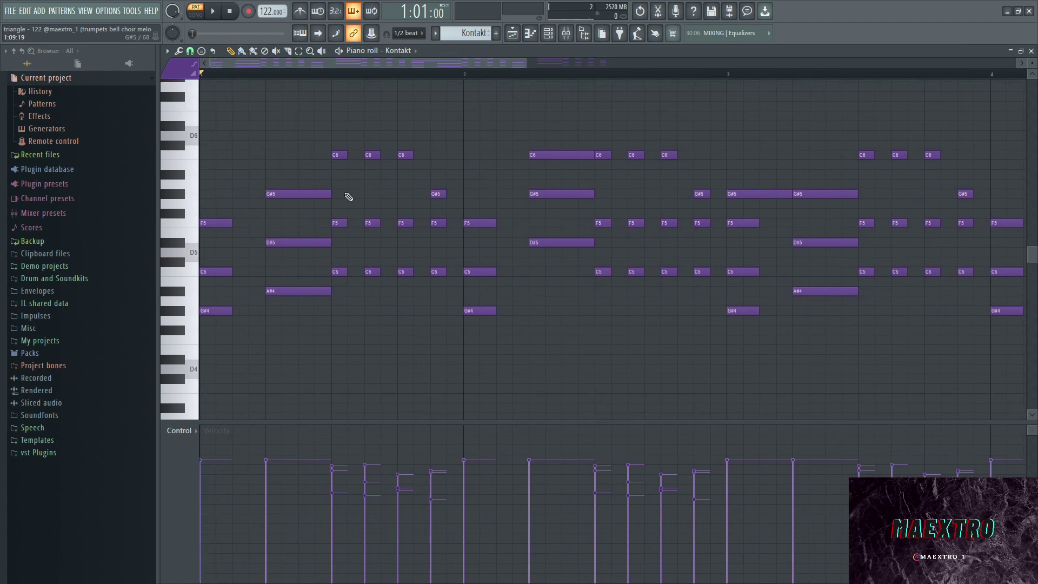
scroll(341, 211, down, 3)
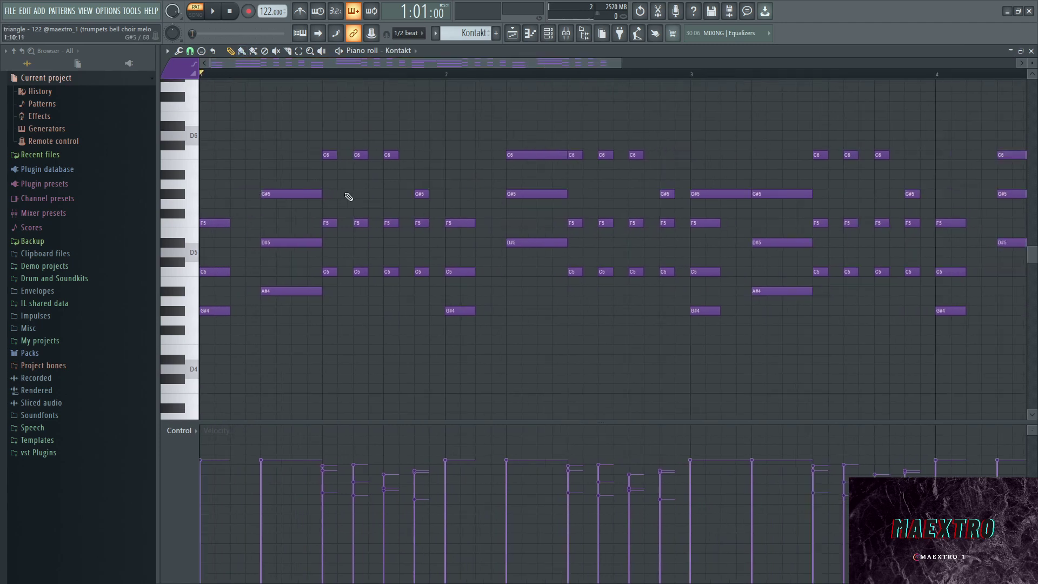
drag(383, 266, 384, 124)
click(395, 131)
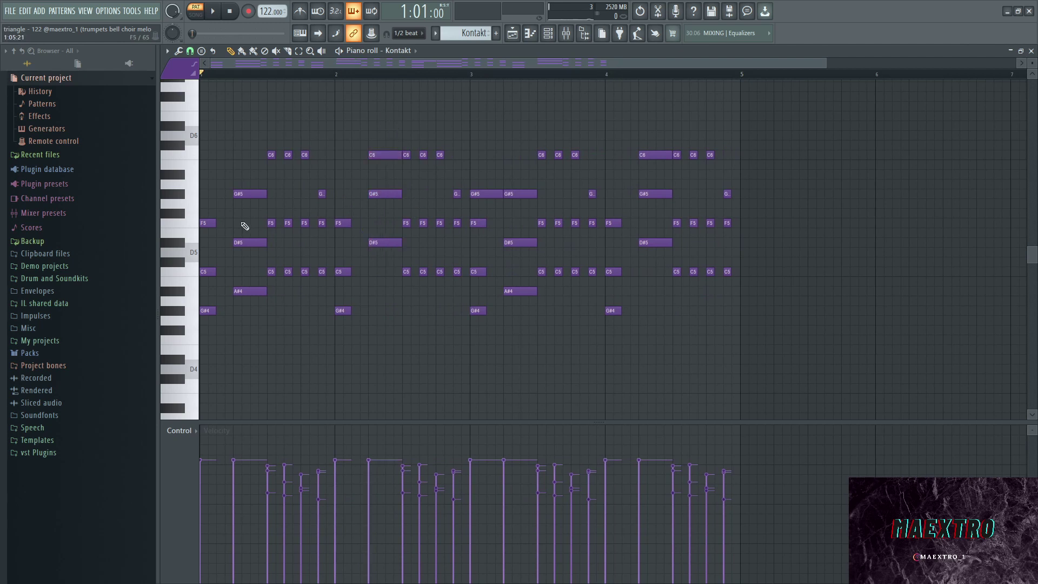
Step: Replay the melody from bar 1 and from mid bar 2, then reset to the start
scroll(266, 271, up, 3)
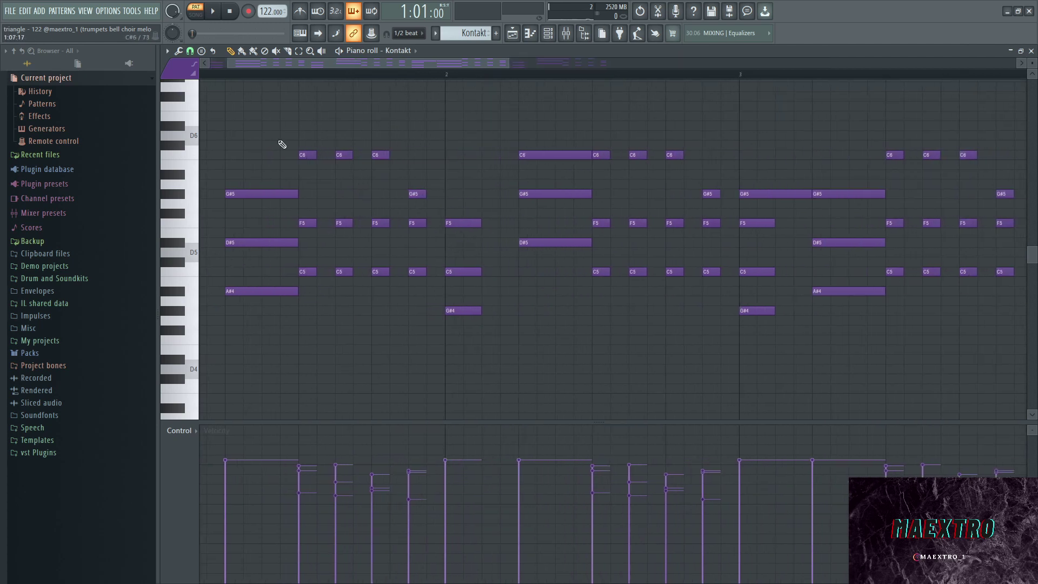
click(302, 75)
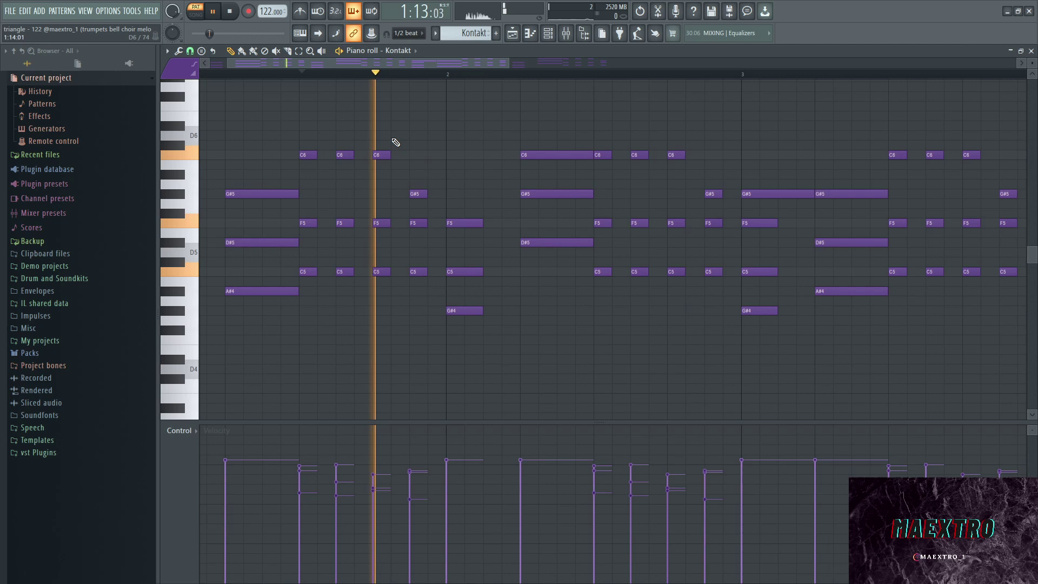
key(space)
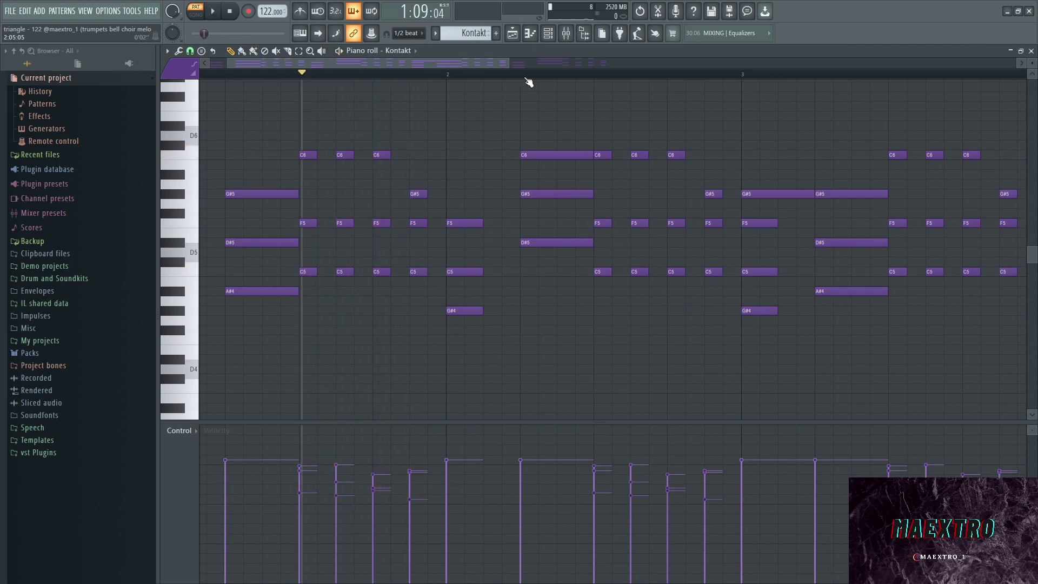
click(525, 76)
key(space)
key(space)
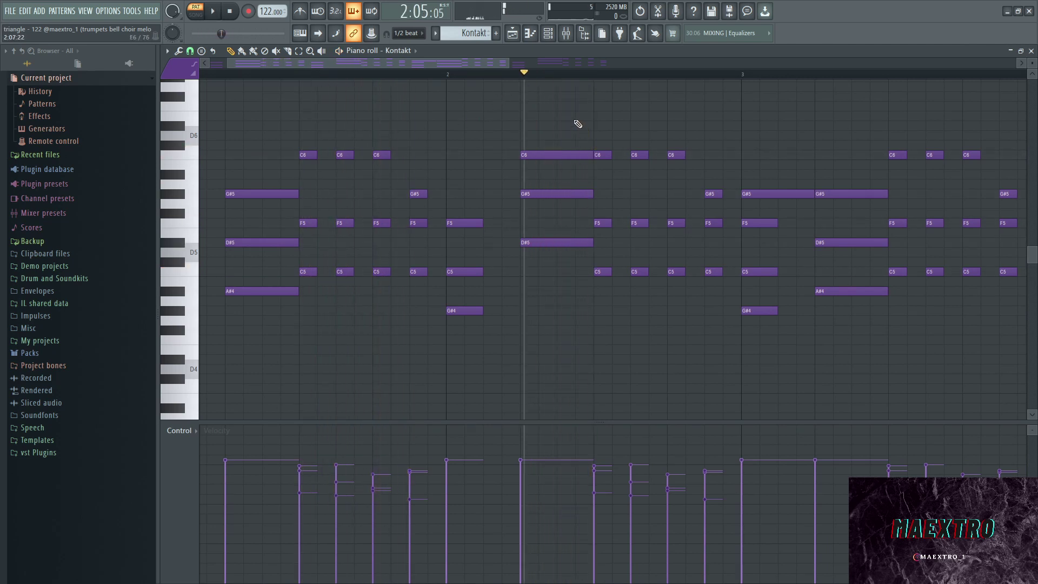
scroll(517, 148, down, 2)
scroll(517, 148, down, 2)
click(222, 74)
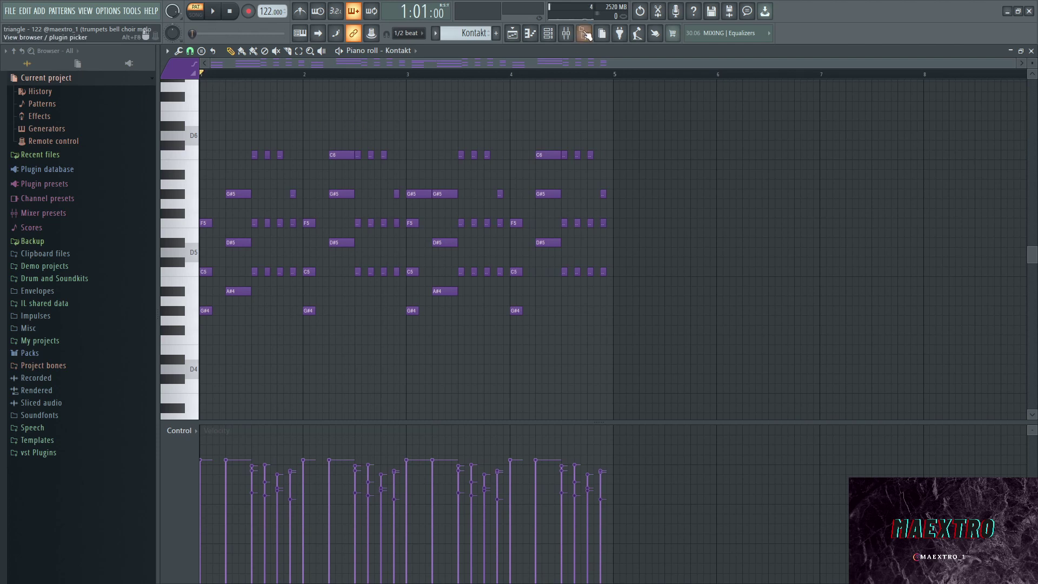
Step: Open the channel rack and mixer, and inspect Ozone Imager 2 on Insert 1
click(548, 33)
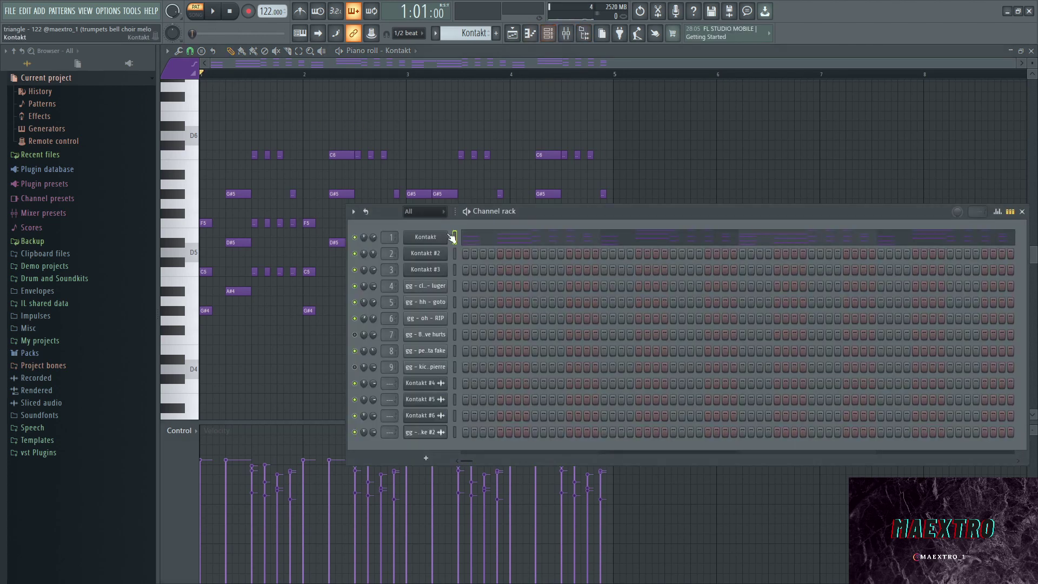
click(564, 34)
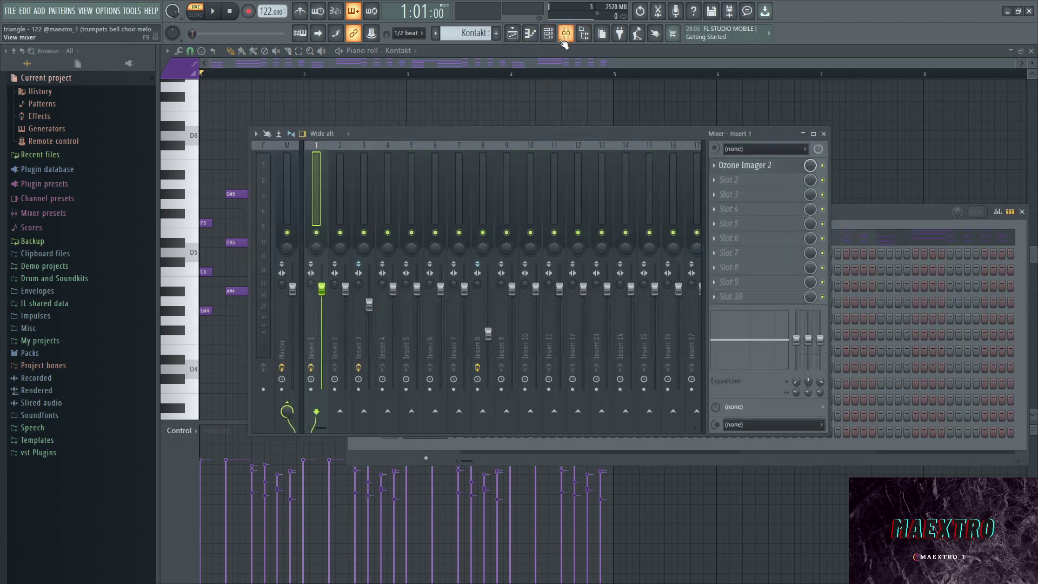
click(771, 166)
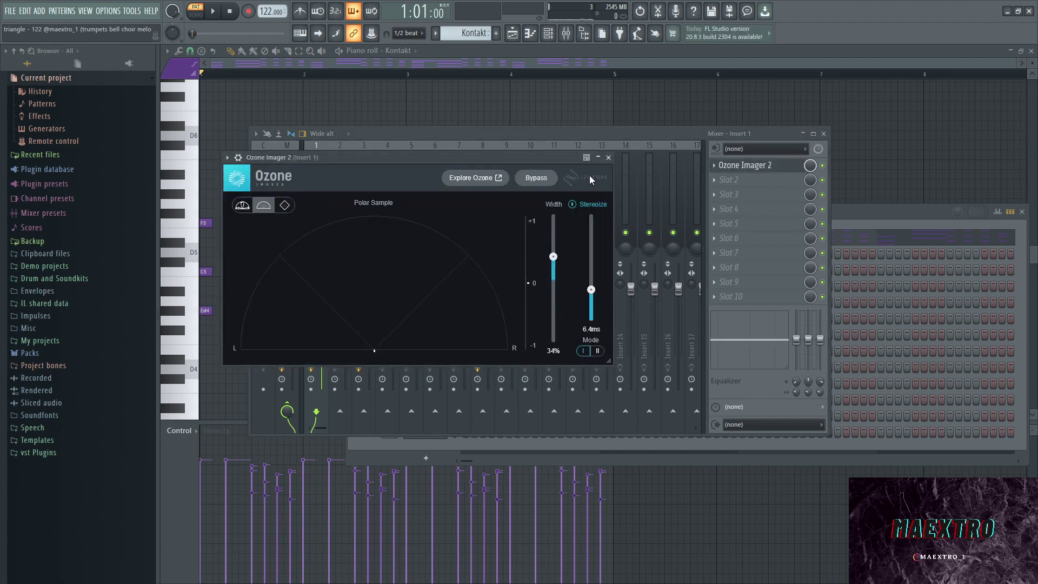
click(610, 158)
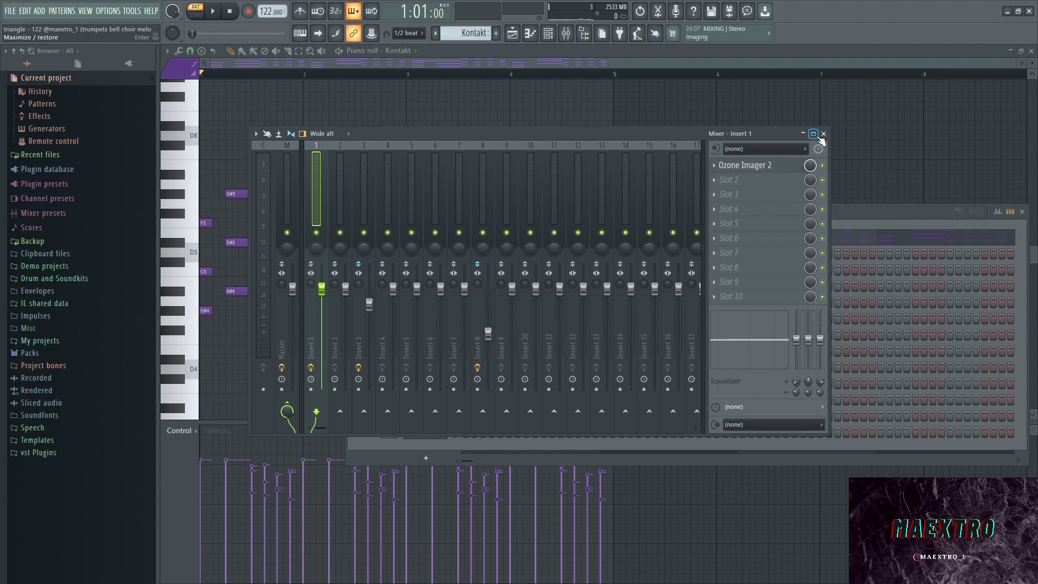
Step: Close the mixer and channel rack, zoom the melody, and select then deselect all notes
click(824, 134)
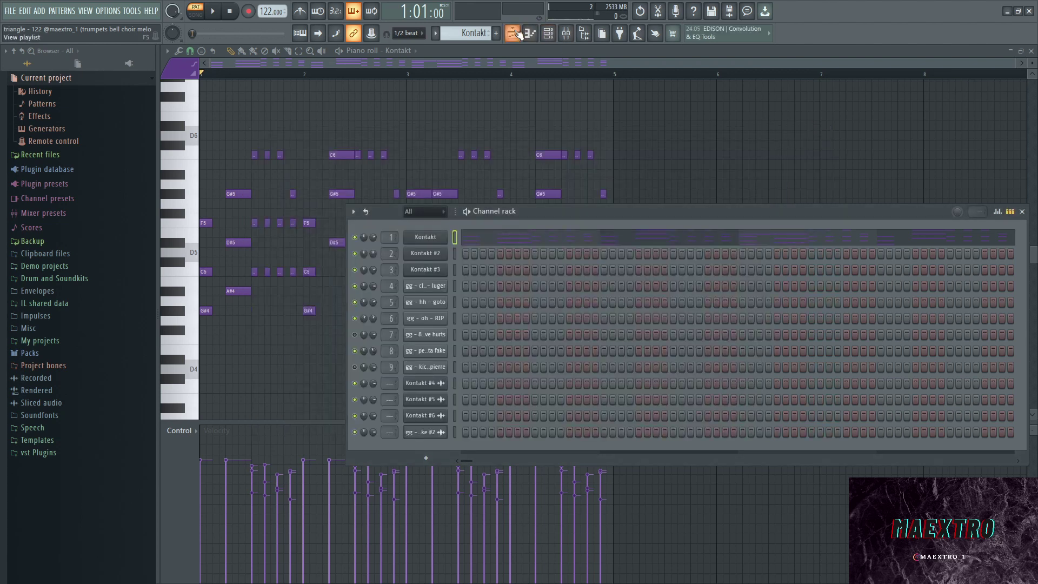
key(F6)
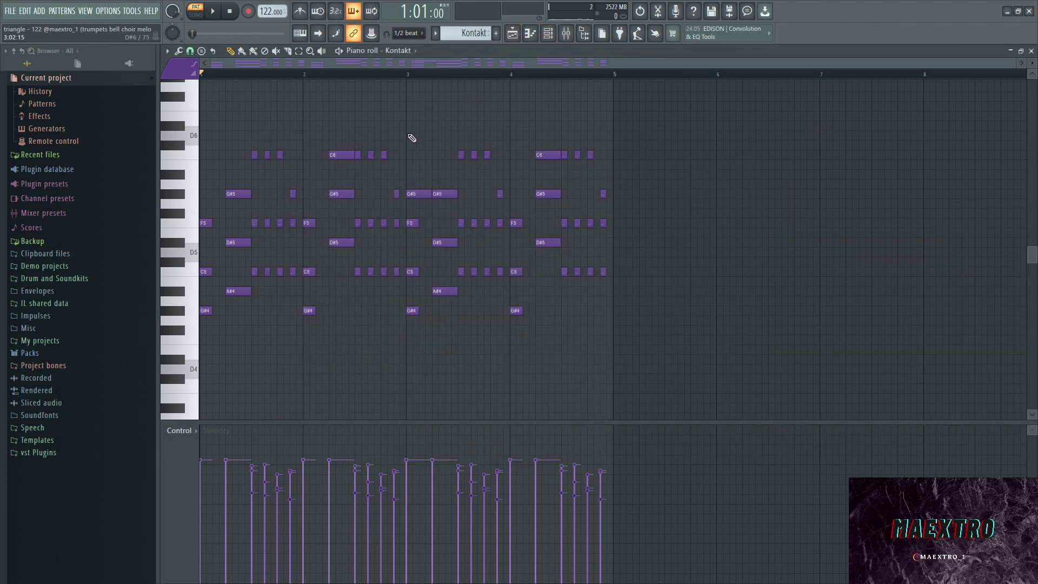
scroll(190, 268, up, 3)
scroll(190, 268, up, 3)
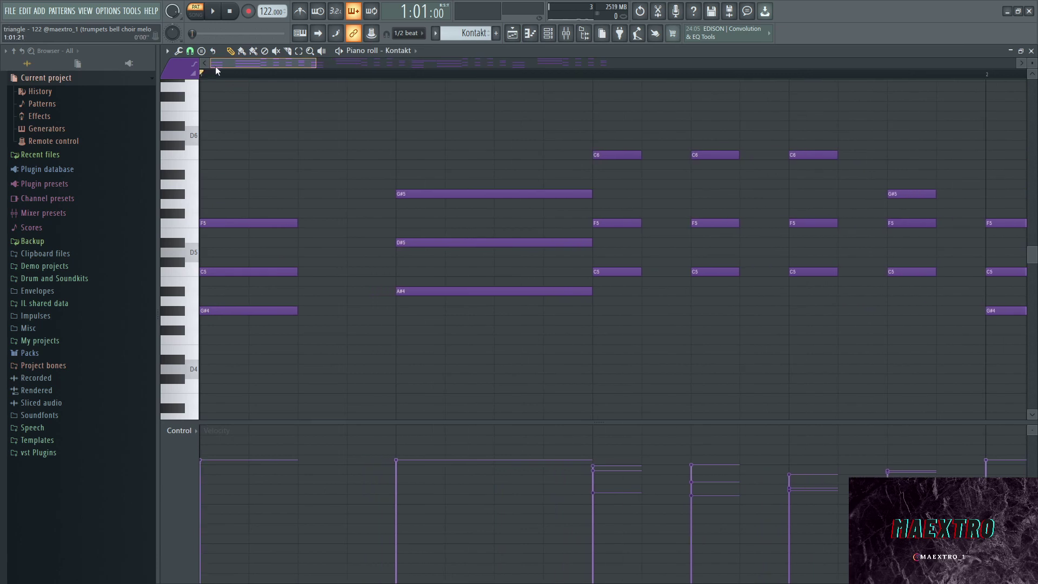
scroll(448, 228, down, 3)
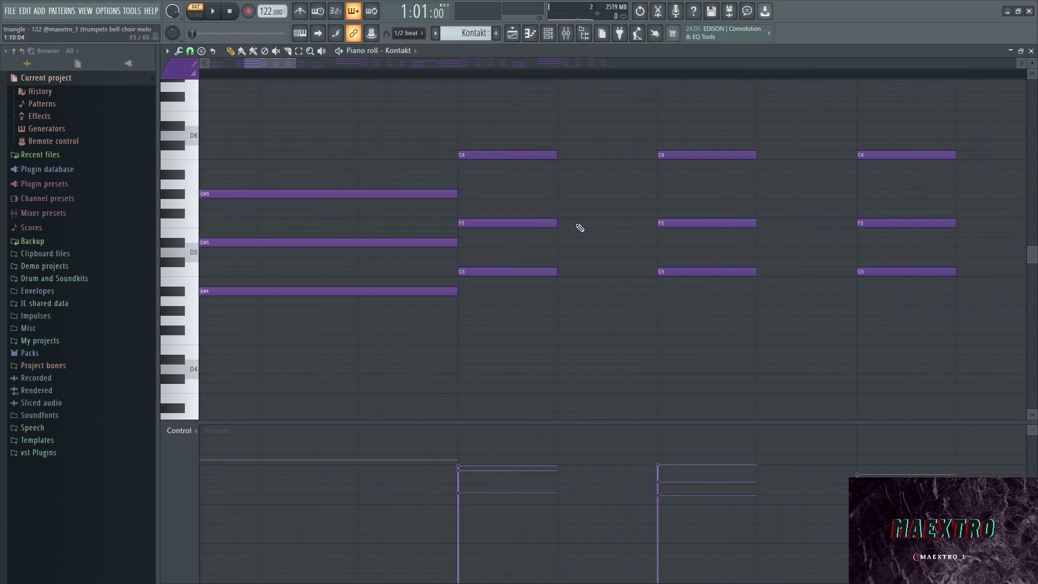
scroll(568, 269, down, 2)
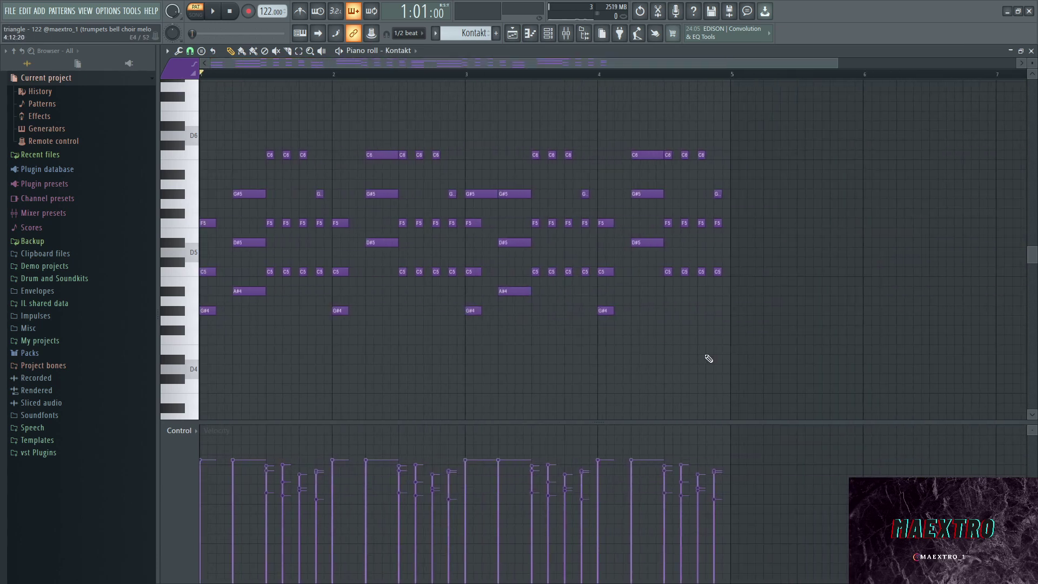
key(ctrl+a)
click(354, 134)
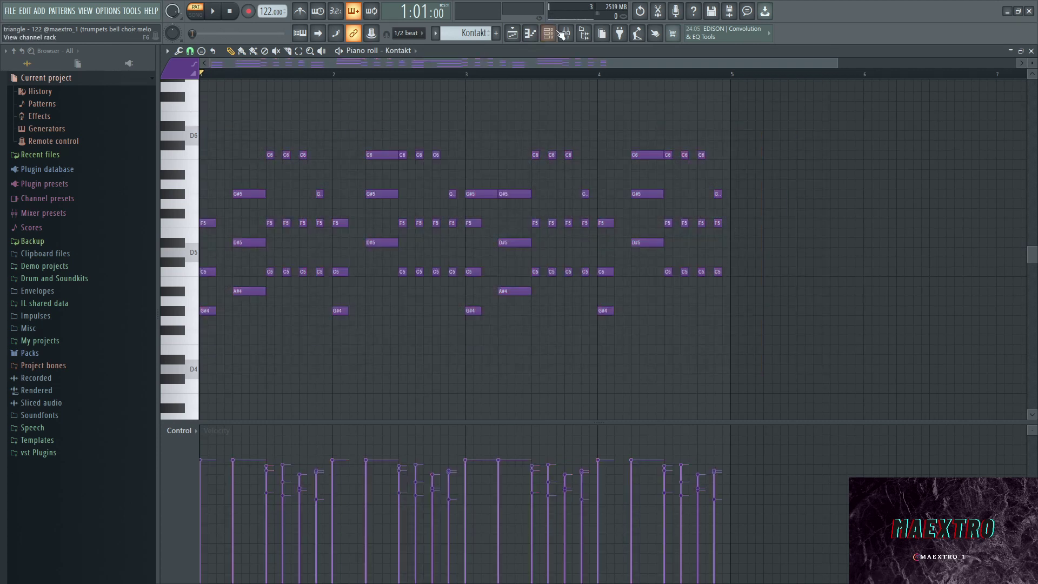
click(548, 33)
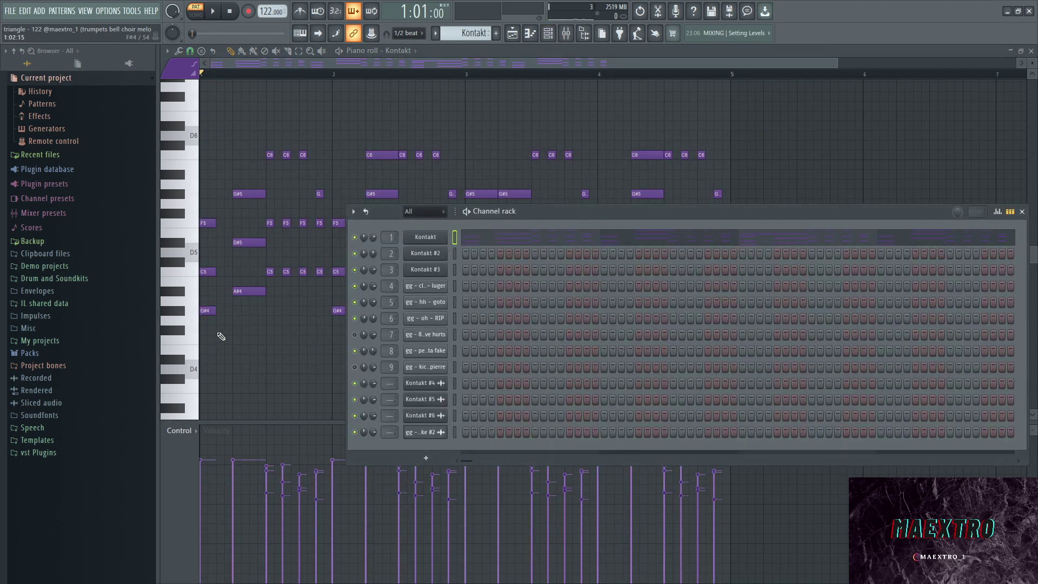
key(F6)
scroll(454, 132, down, 1)
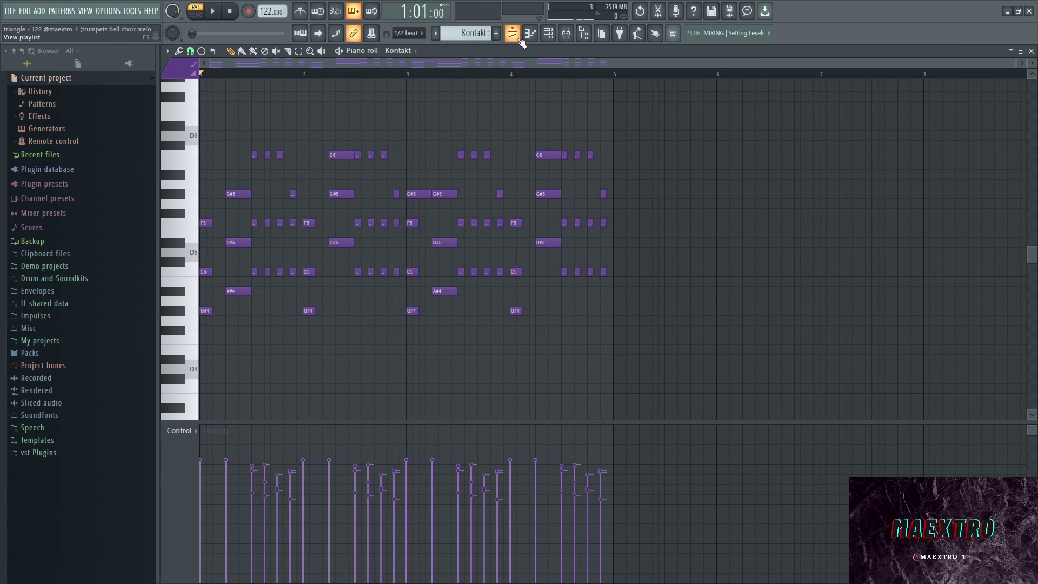
Step: Select and deselect the bar 3–4 notes, then open the Kontakt #2 plugin showing ATOM
drag(683, 356, 411, 110)
click(450, 132)
click(513, 34)
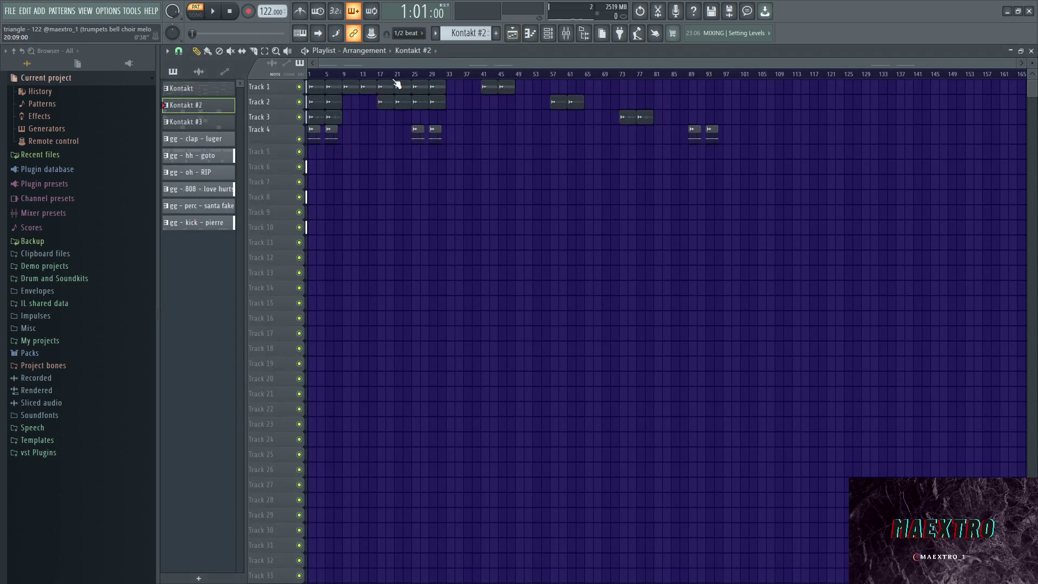
click(548, 33)
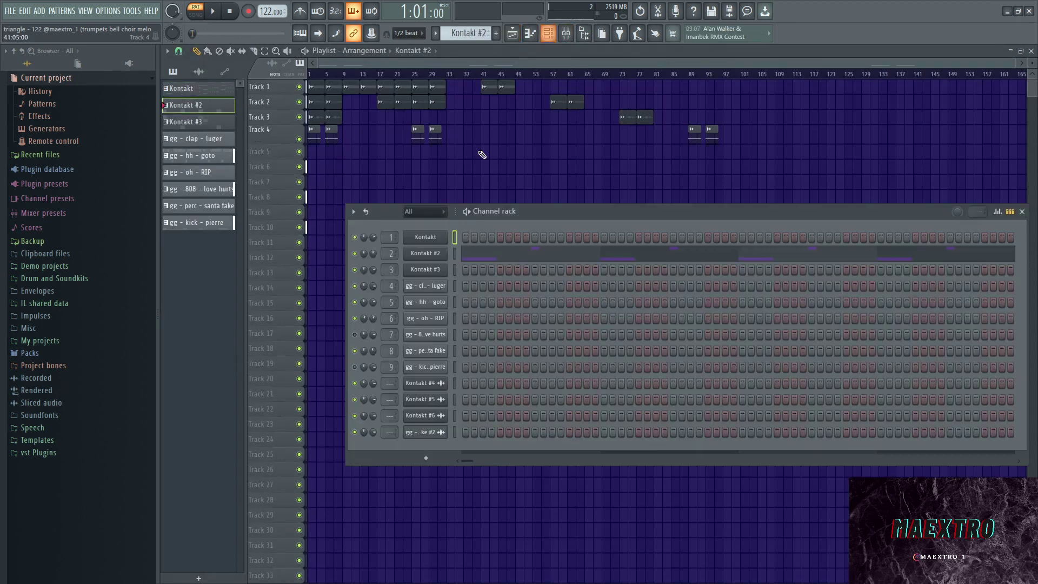
click(427, 253)
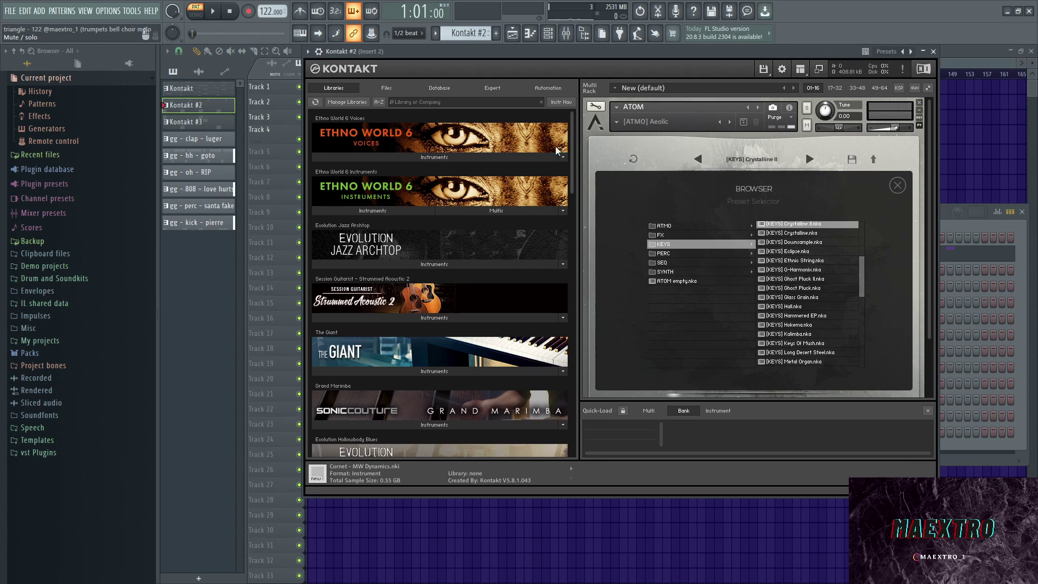
Step: Close Kontakt #2, play its repeating G#5 piano-roll pattern, and check its empty Insert 2
click(934, 52)
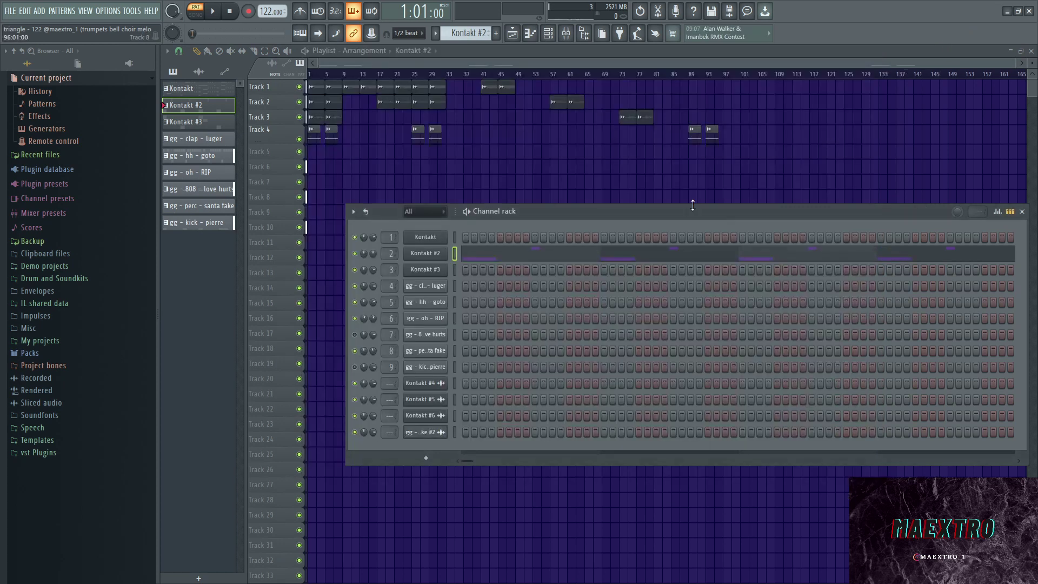
click(622, 253)
scroll(244, 120, up, 3)
key(space)
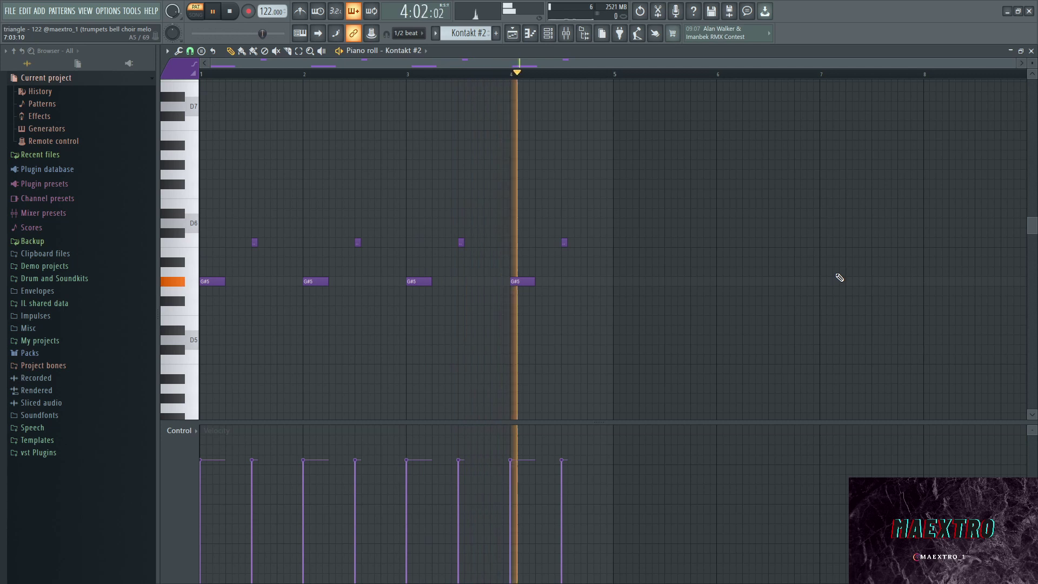
key(space)
click(566, 33)
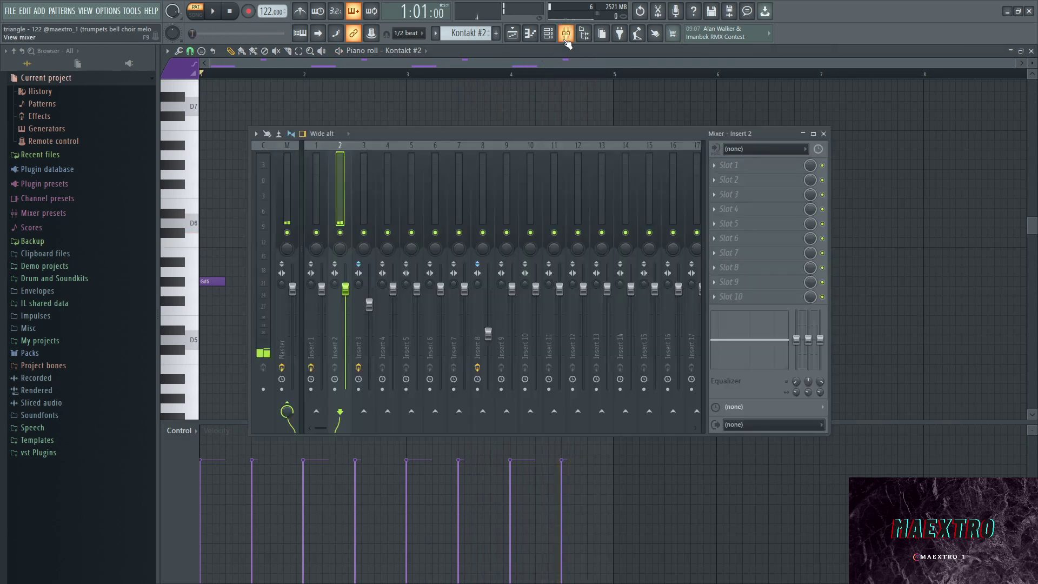
Step: Select the Kontakt #3 pattern and inspect its Ethno World 6 instrument window
click(513, 33)
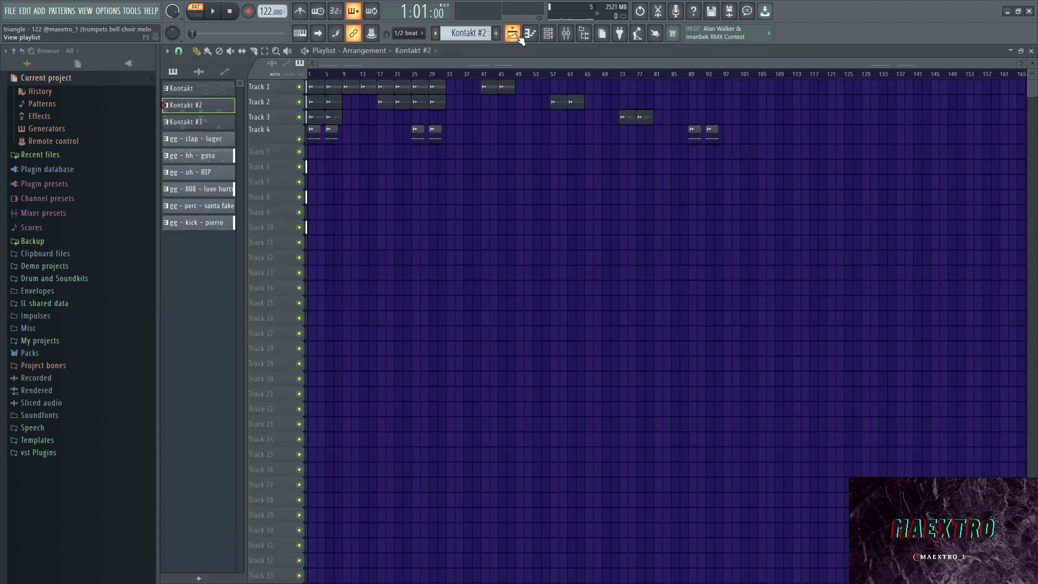
click(230, 123)
click(549, 35)
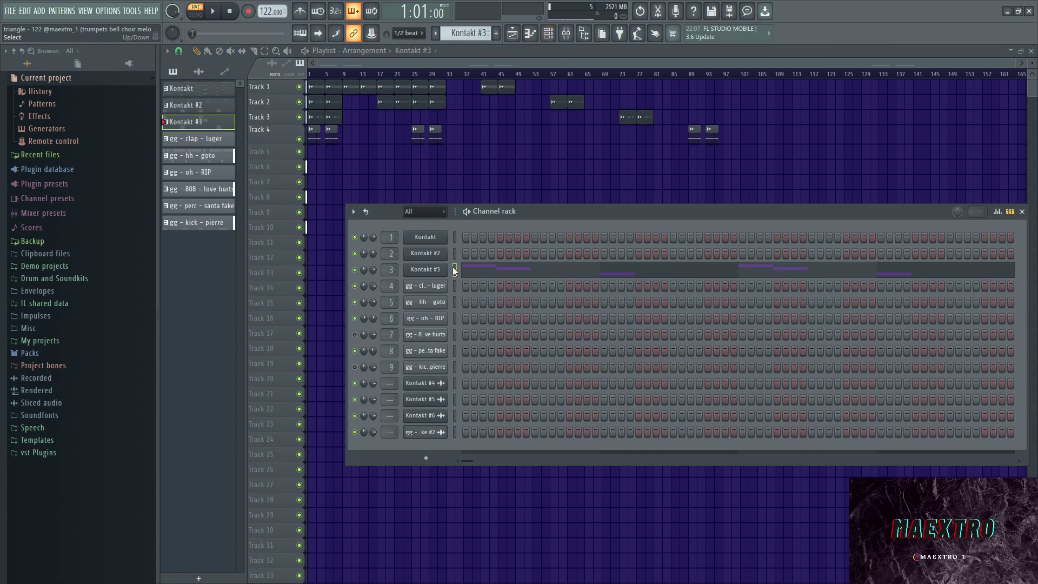
click(453, 267)
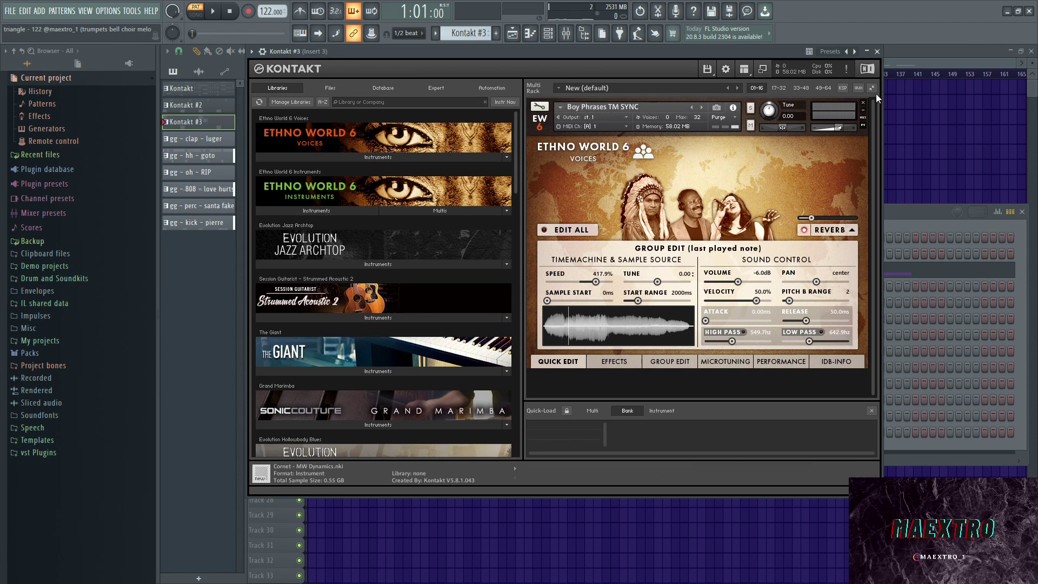
click(877, 52)
Step: Open the Kontakt #3 G#5, G5, F5 melody in the piano roll and play it
click(501, 276)
scroll(293, 119, down, 1)
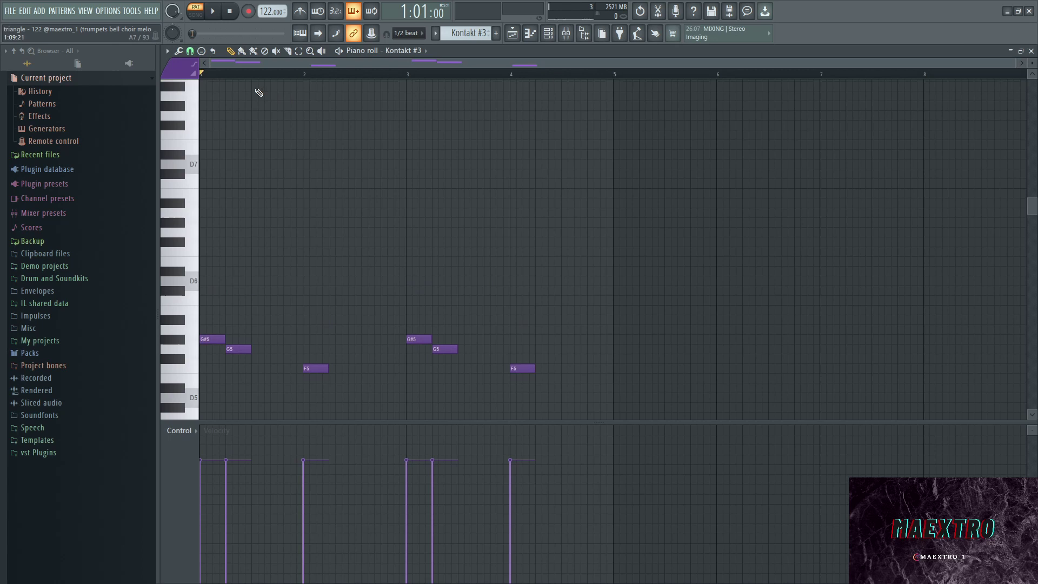
key(space)
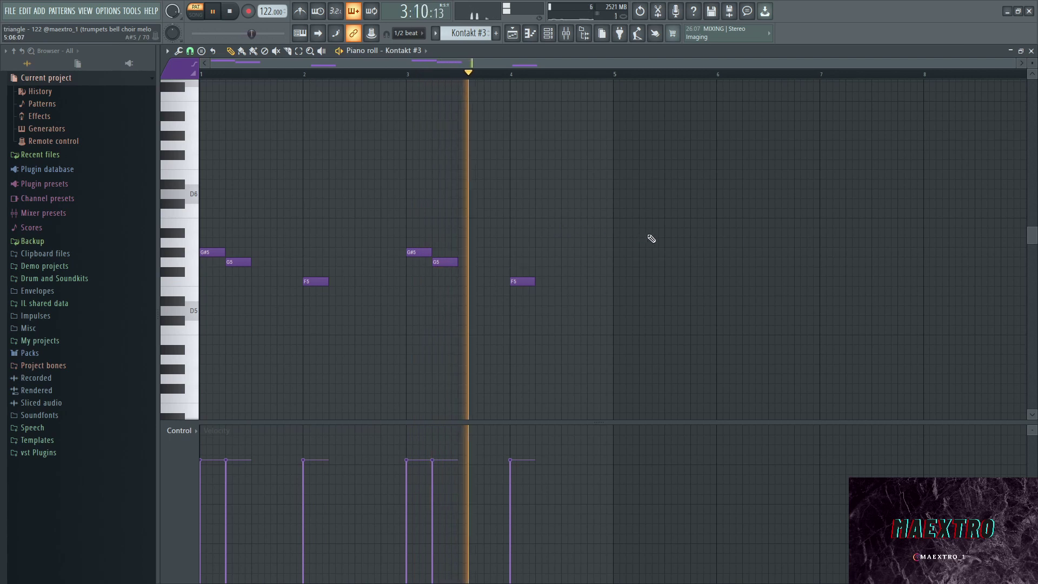
key(space)
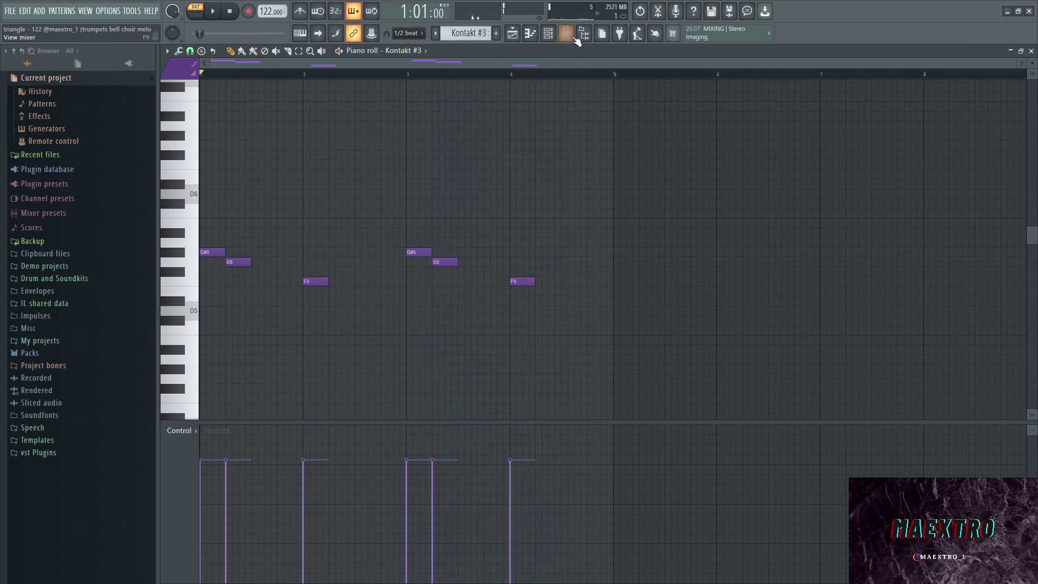
Step: View Insert 3's Fruity Chorus, Fruity Love Philter and Fruity parametric EQ 2 settings
click(566, 33)
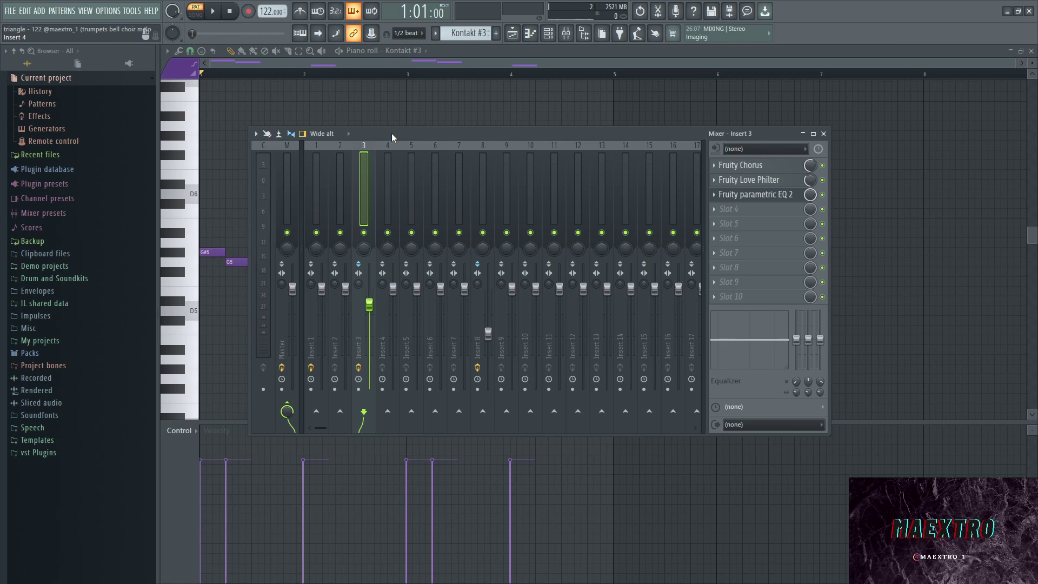
click(752, 166)
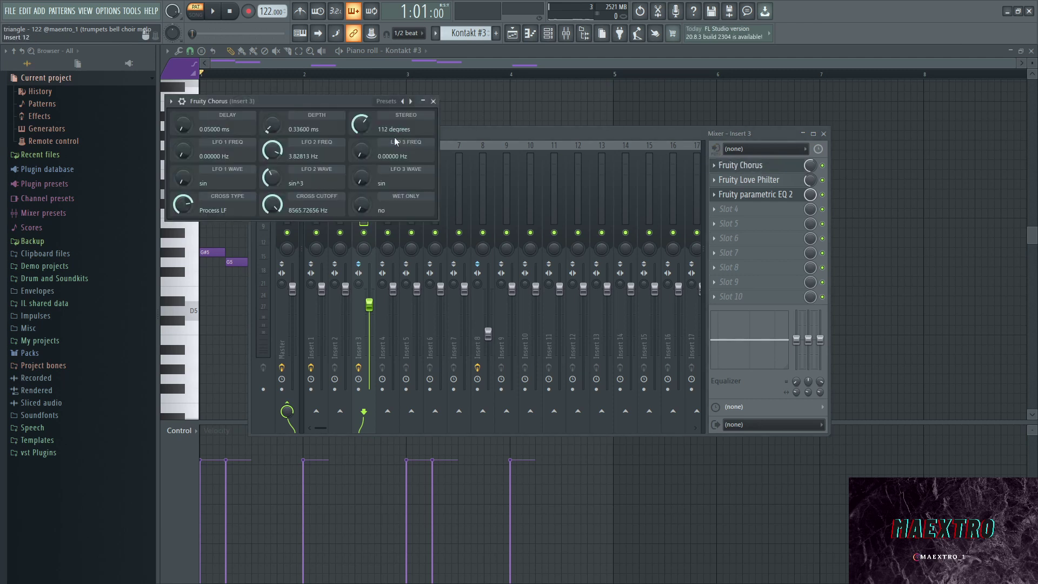
click(434, 101)
click(744, 180)
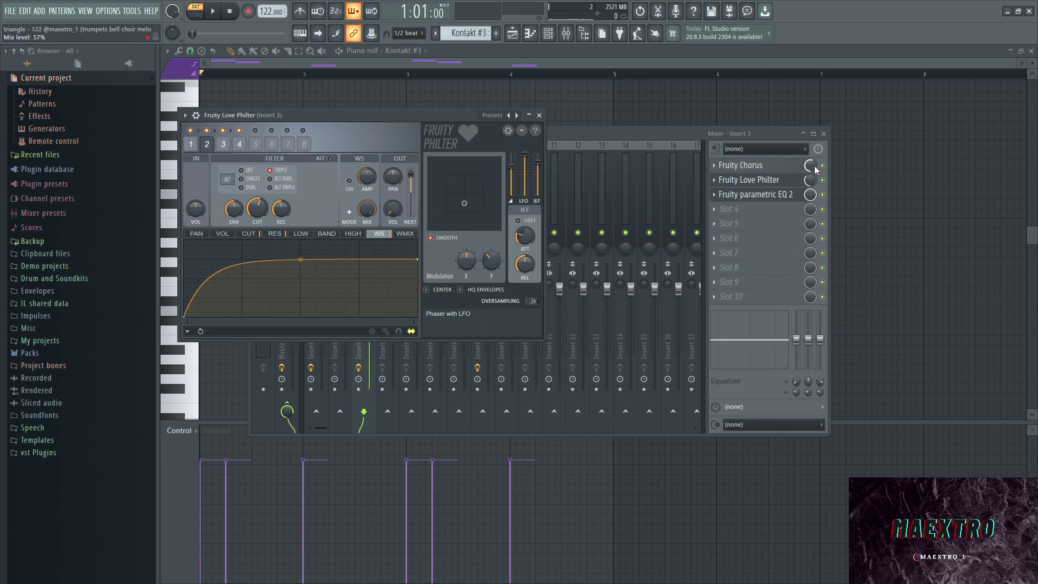
click(758, 199)
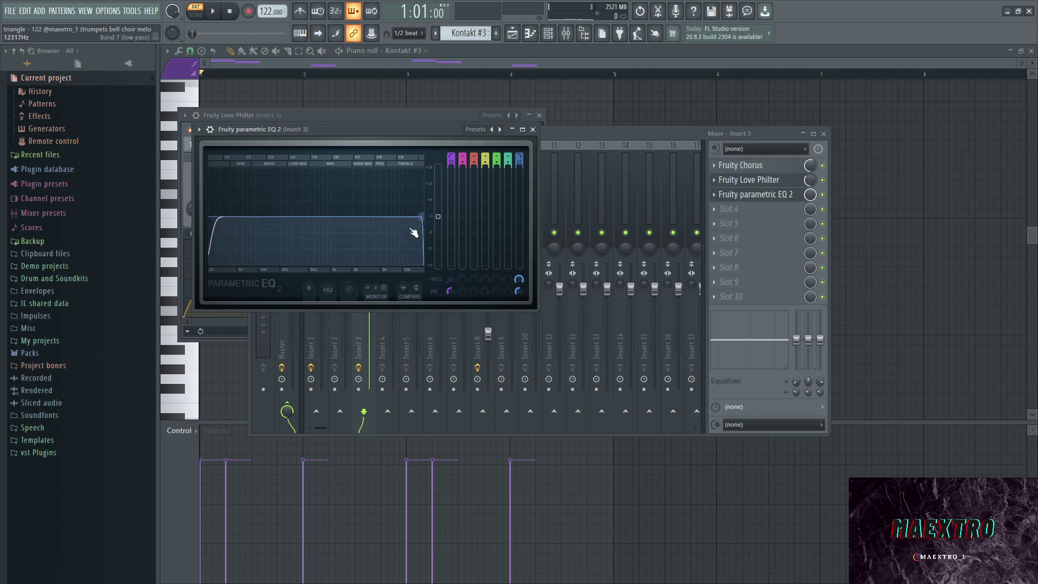
Step: During playback, lower the EQ 2 high cut and raise its low cut to about 433 Hz
click(213, 12)
drag(422, 216, 397, 217)
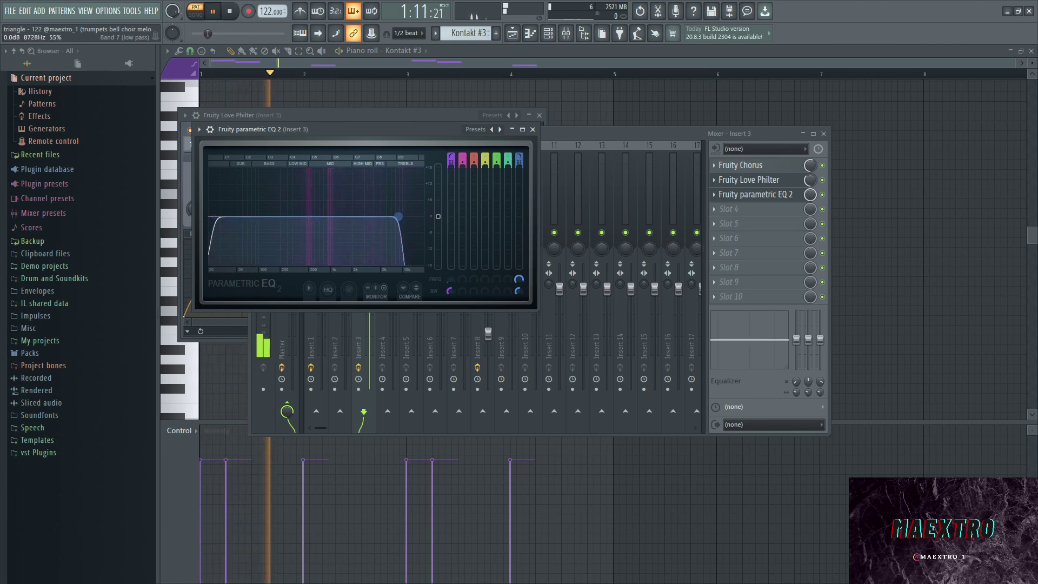
drag(227, 219, 292, 220)
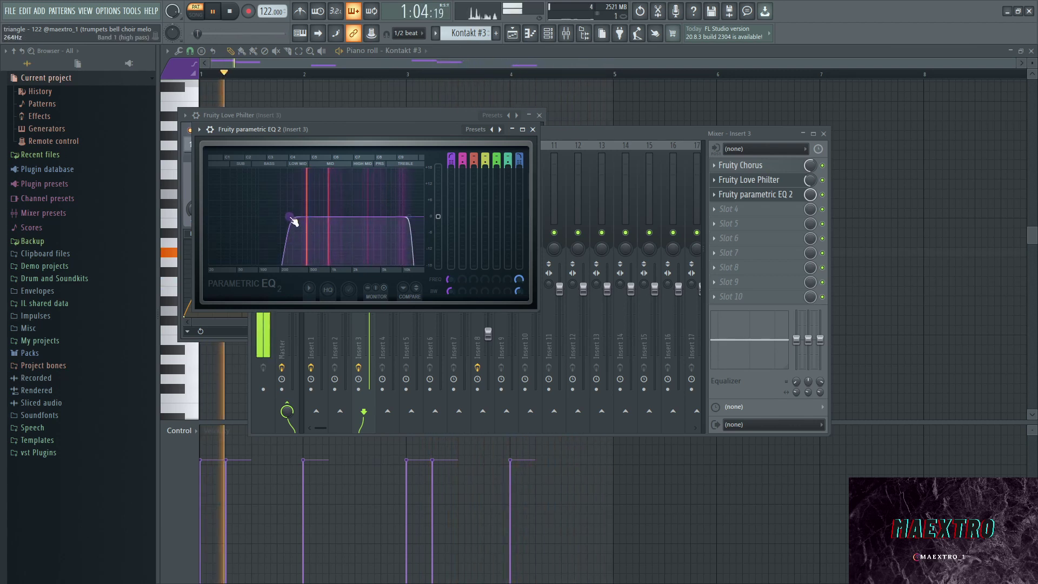
click(533, 129)
click(540, 116)
key(space)
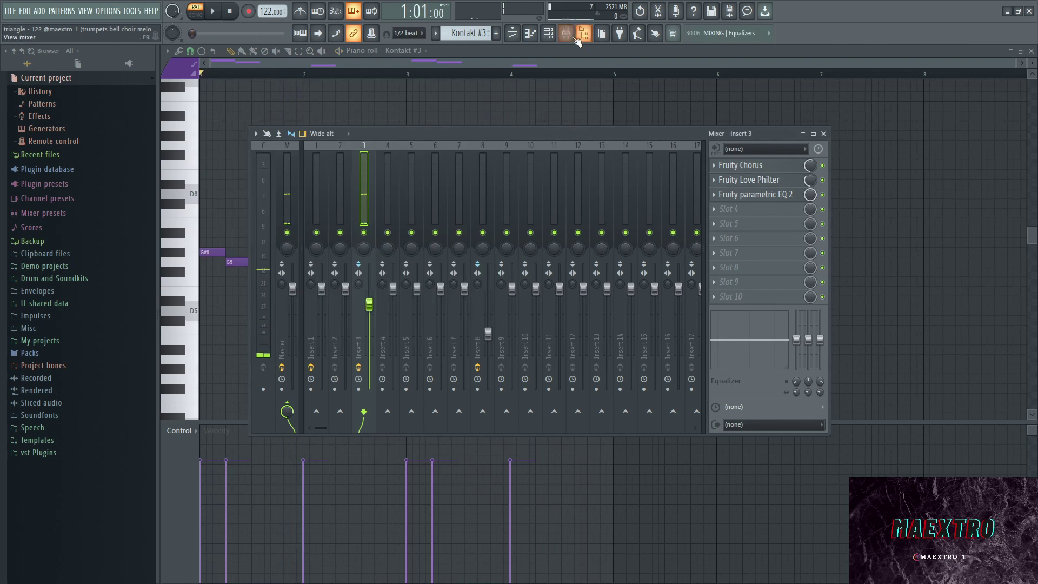
click(756, 195)
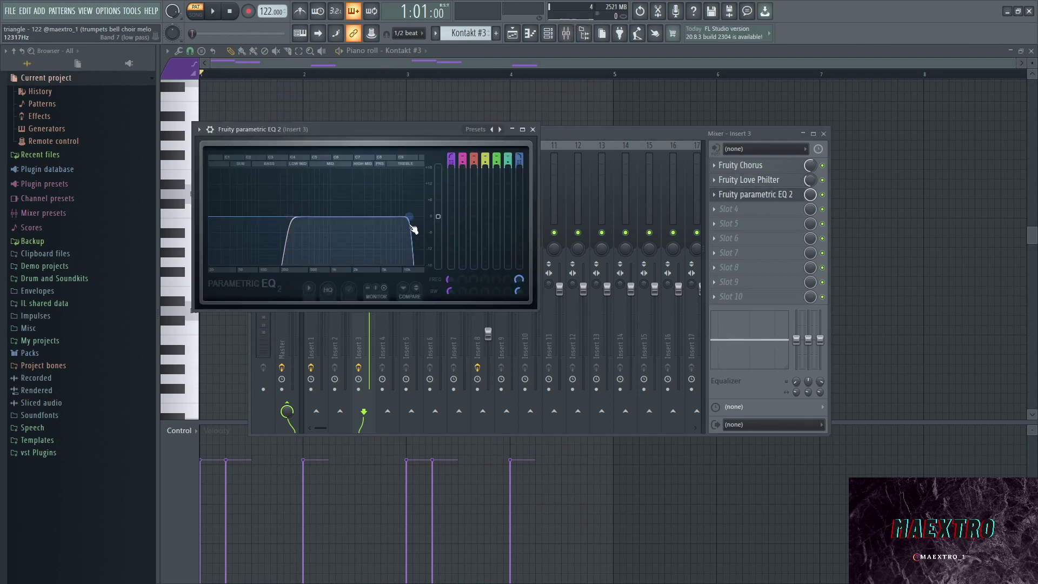
Step: Return to the Playlist and browse Drum and Soundkits > georgie - the soss drum kit > percs
click(533, 129)
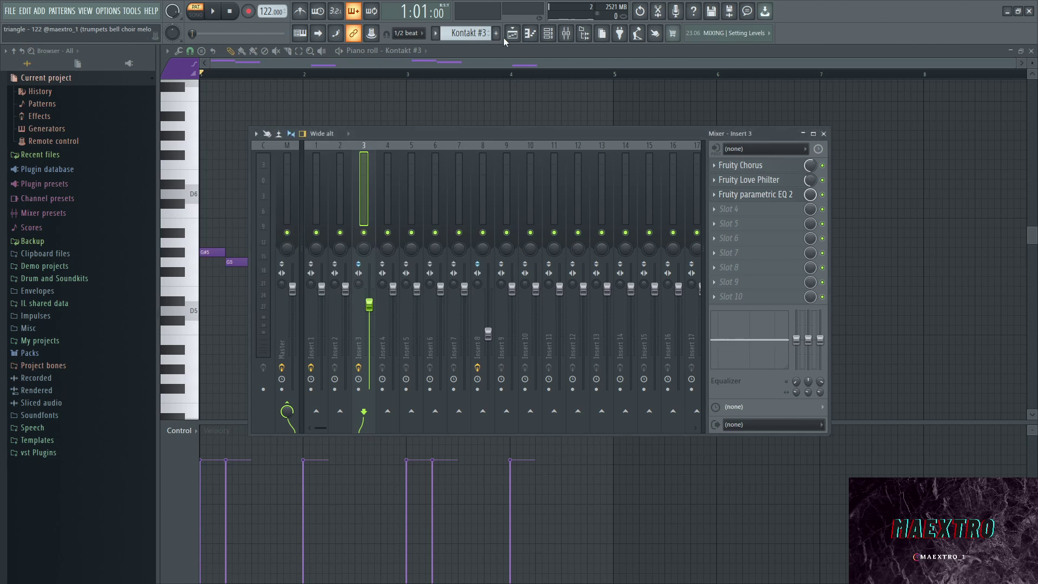
click(512, 33)
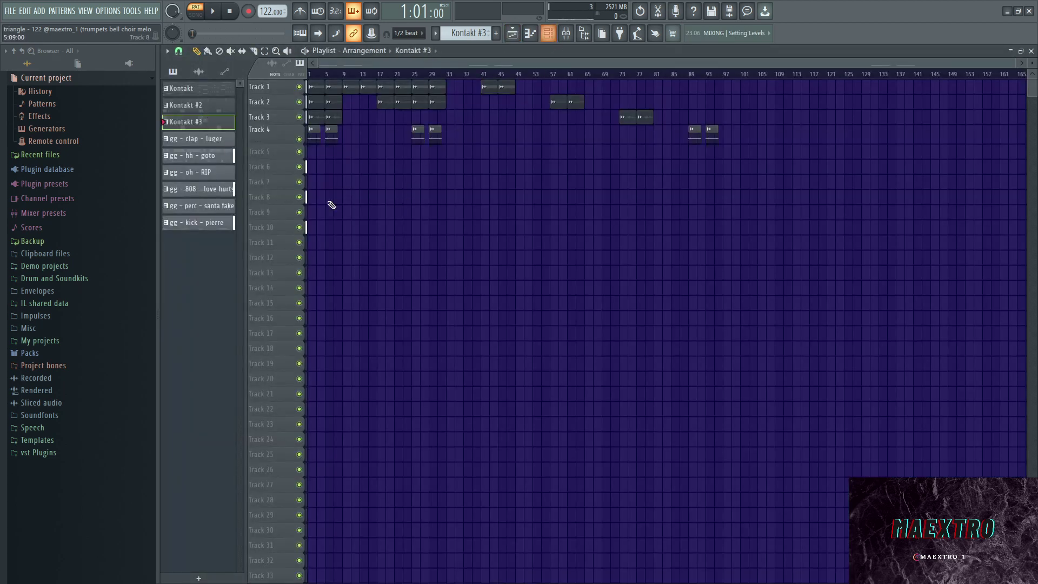
scroll(278, 151, up, 5)
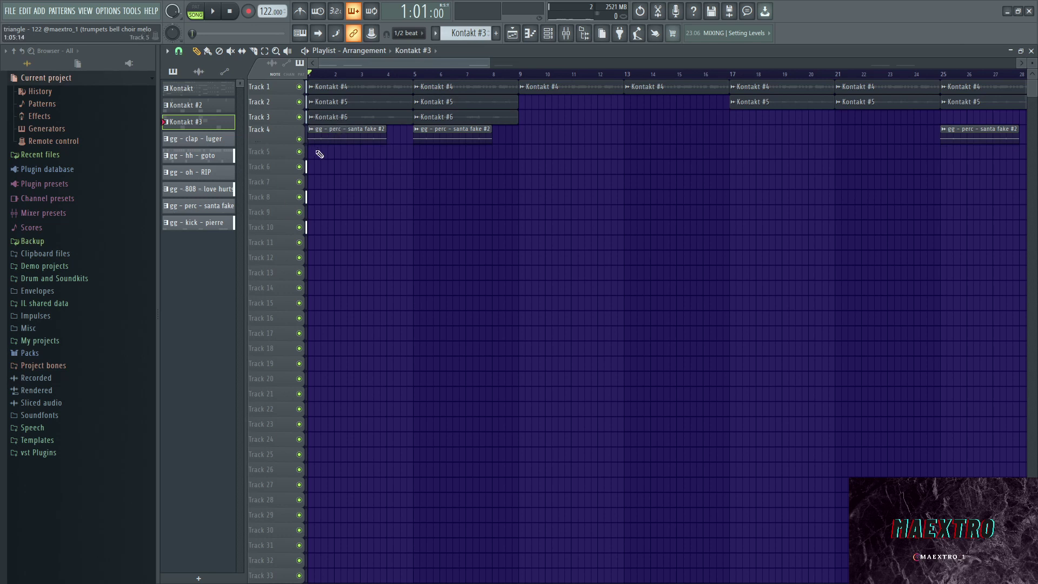
scroll(320, 155, up, 3)
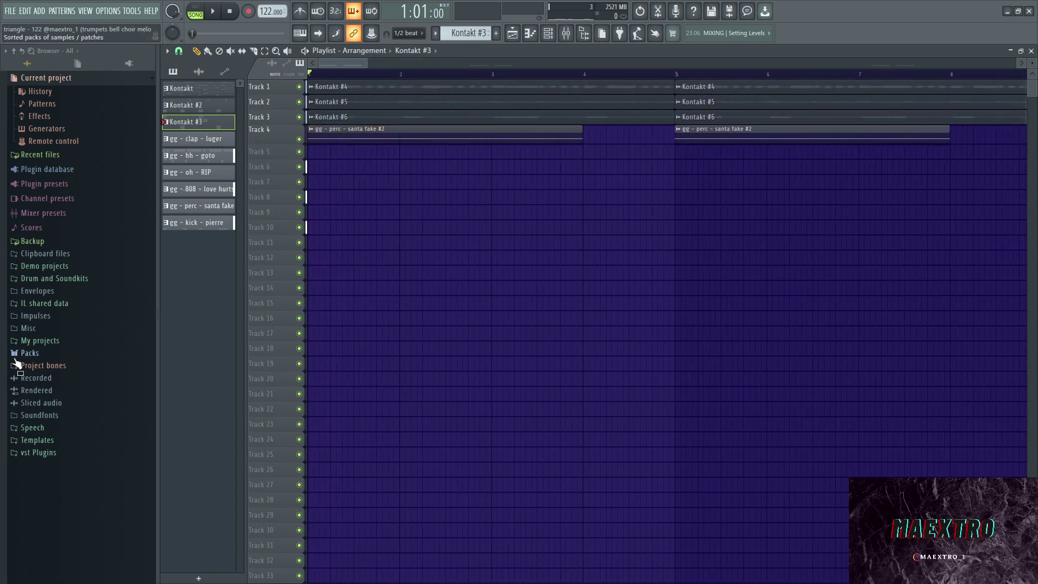
click(54, 279)
scroll(73, 325, down, 5)
scroll(56, 333, up, 2)
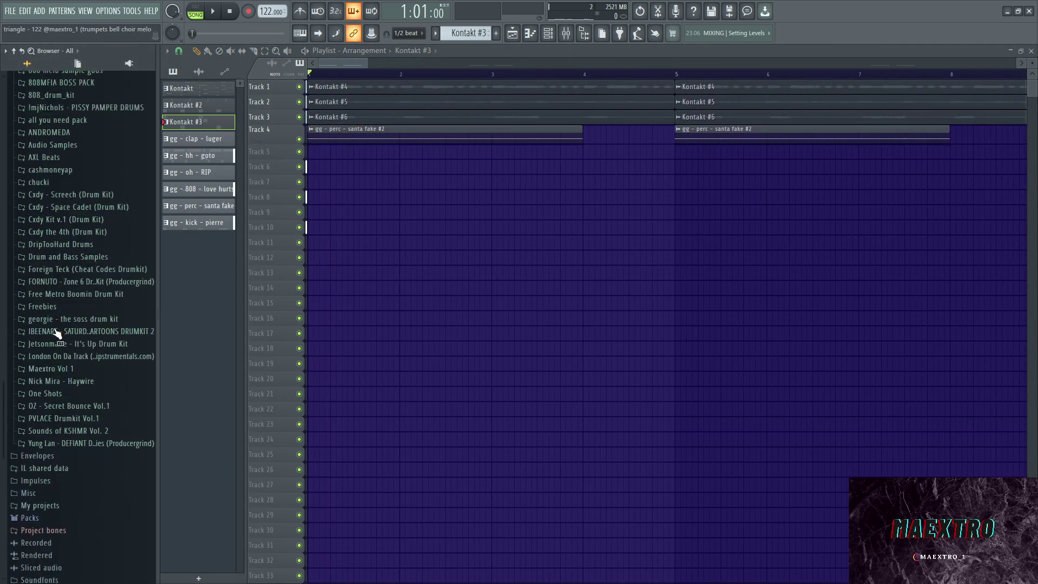
scroll(57, 333, up, 2)
click(67, 348)
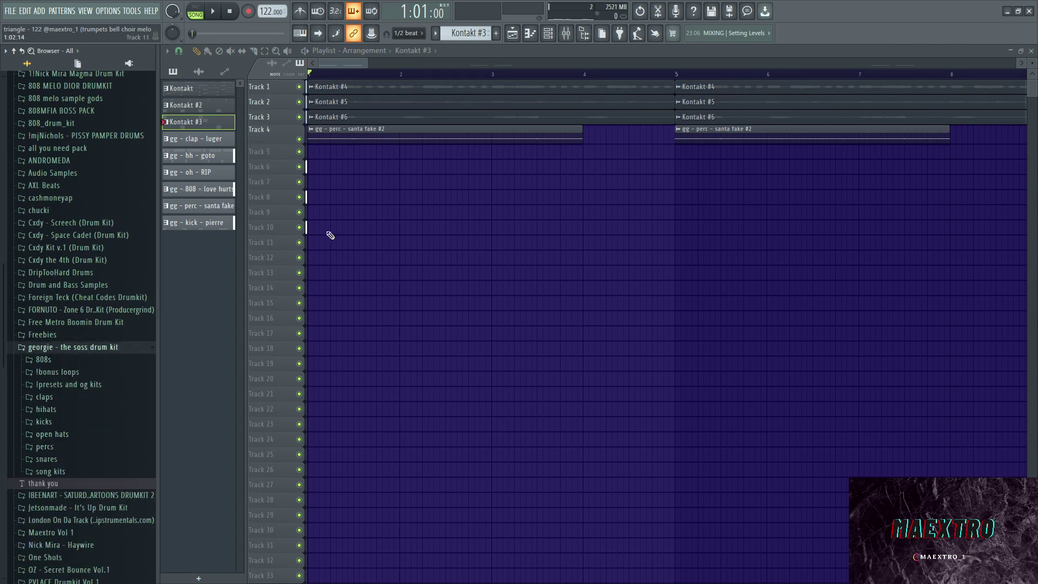
click(67, 446)
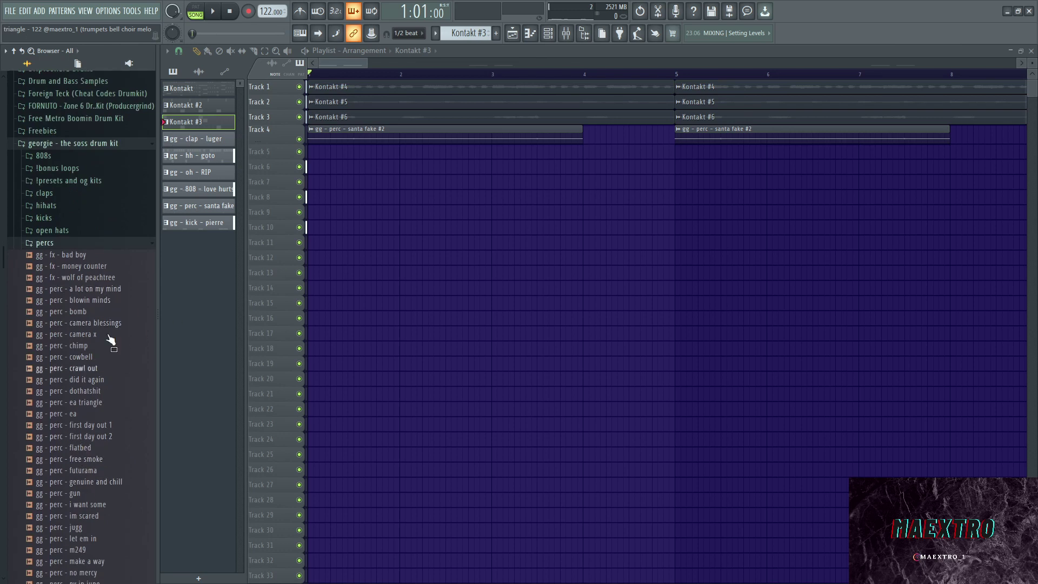
Step: Collapse the drum kit folders, solo Track 4's gg - perc - santa fake #2 clips, and play
click(57, 245)
click(58, 245)
click(76, 143)
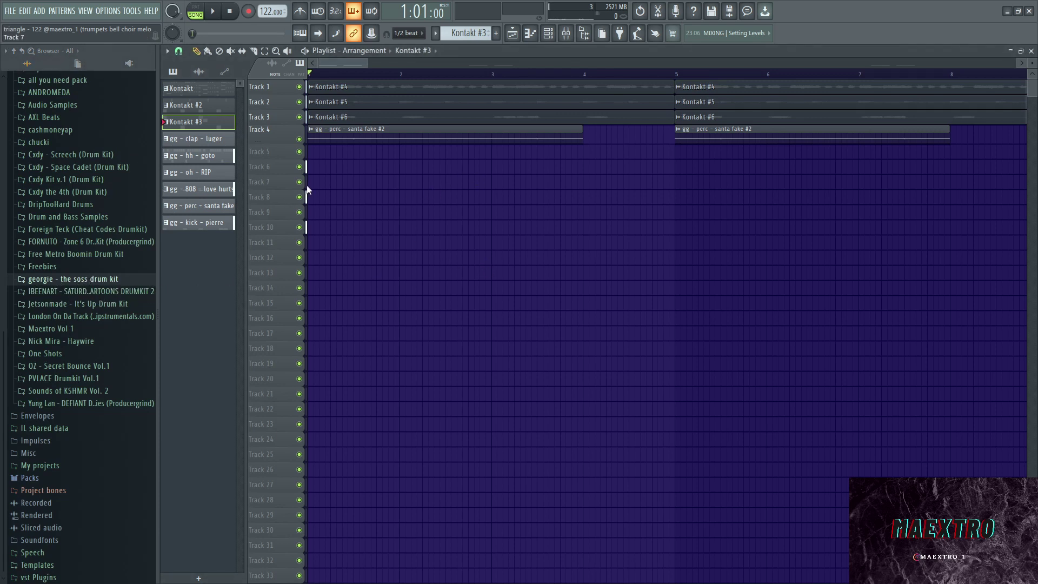
scroll(327, 182, down, 3)
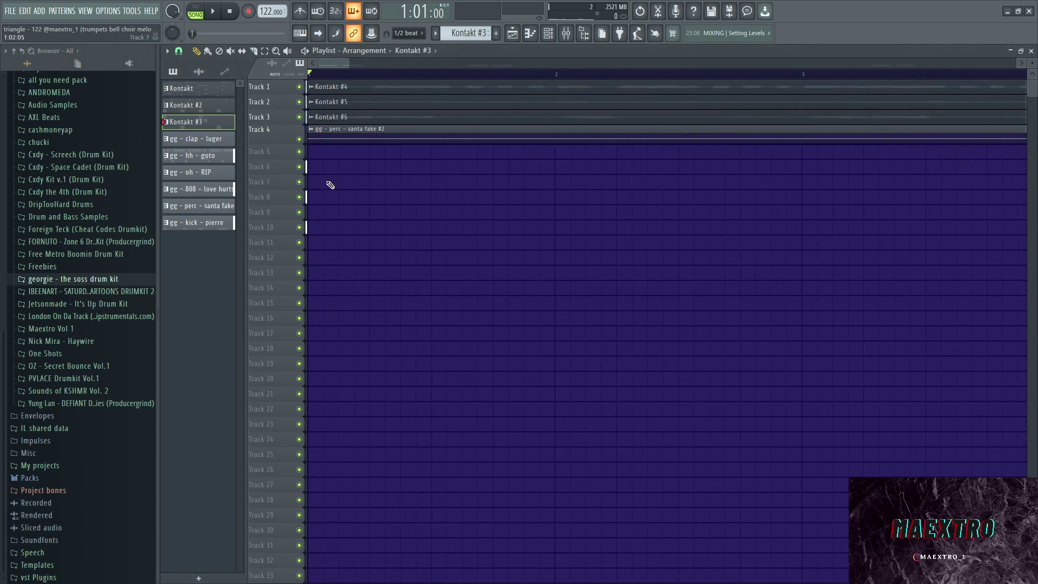
right_click(299, 139)
click(222, 14)
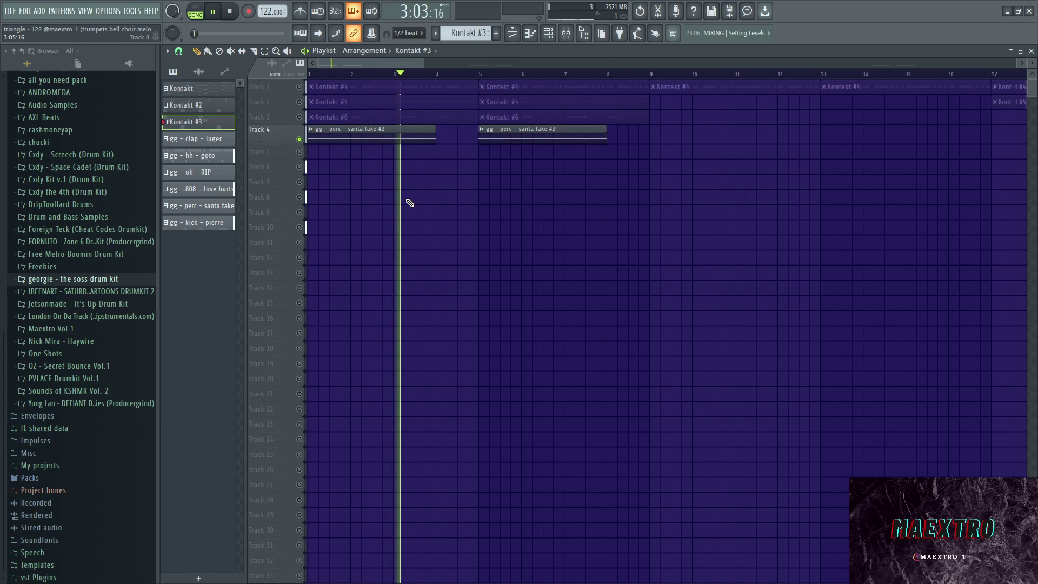
Step: Stop playback, inspect the santa fake #2 perc channel settings, and unsolo Track 4
key(space)
double_click(381, 143)
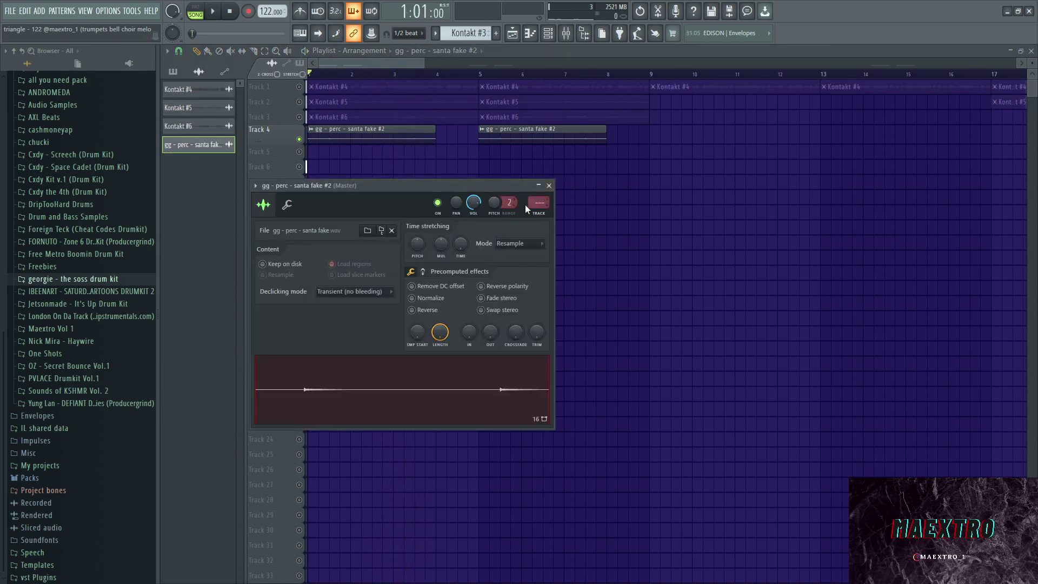
right_click(300, 140)
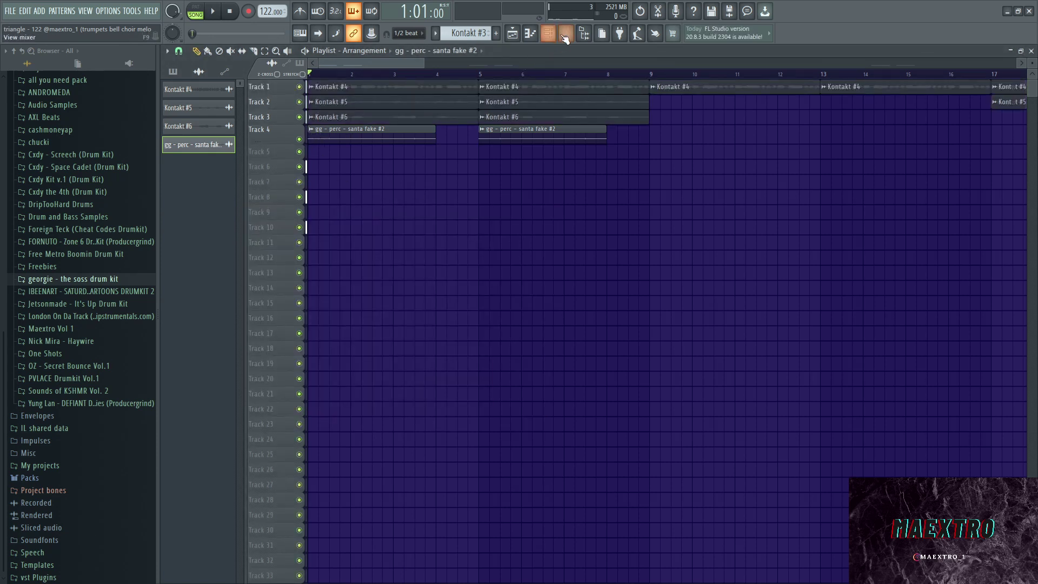
scroll(416, 215, down, 6)
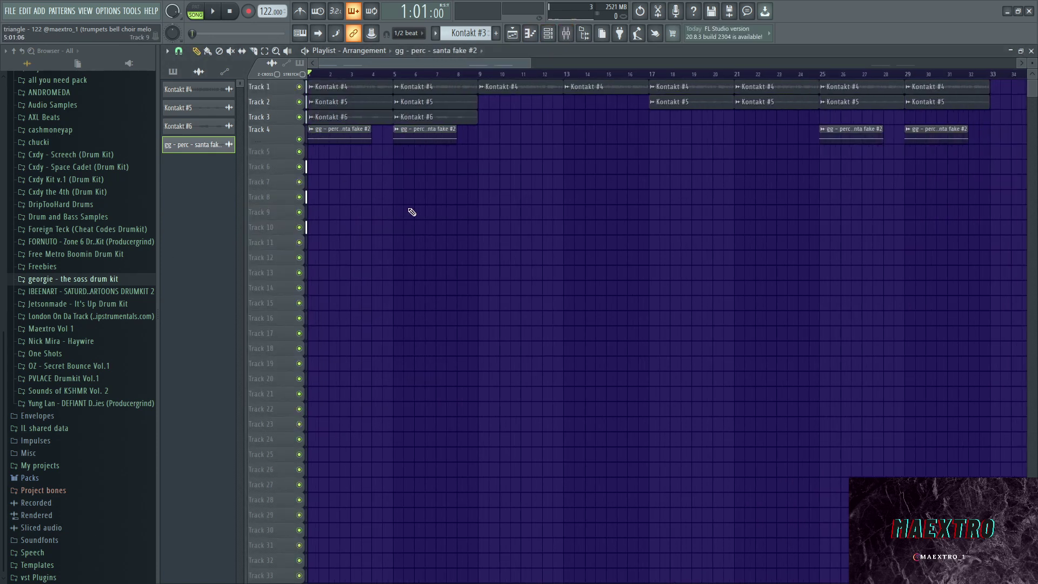